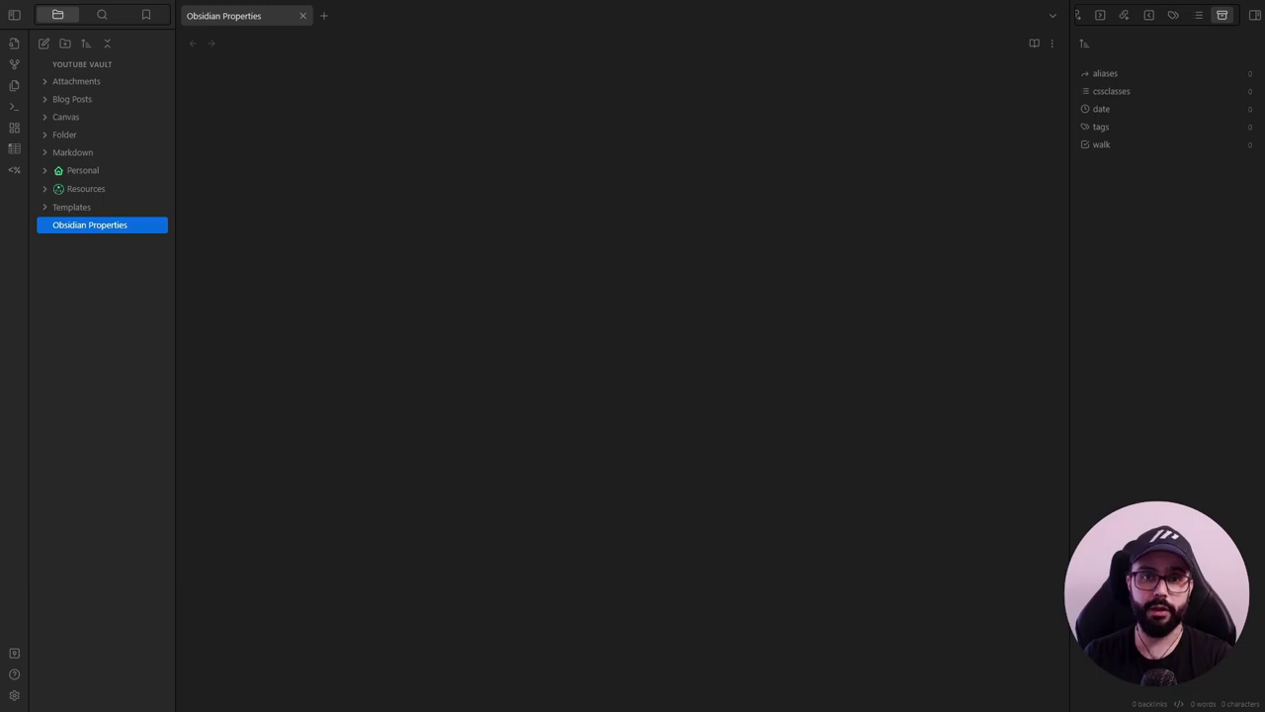
# - Switch the note to live preview and try Add file property from the note options, discarding it
pyautogui.hotkey('ctrl', 'e')
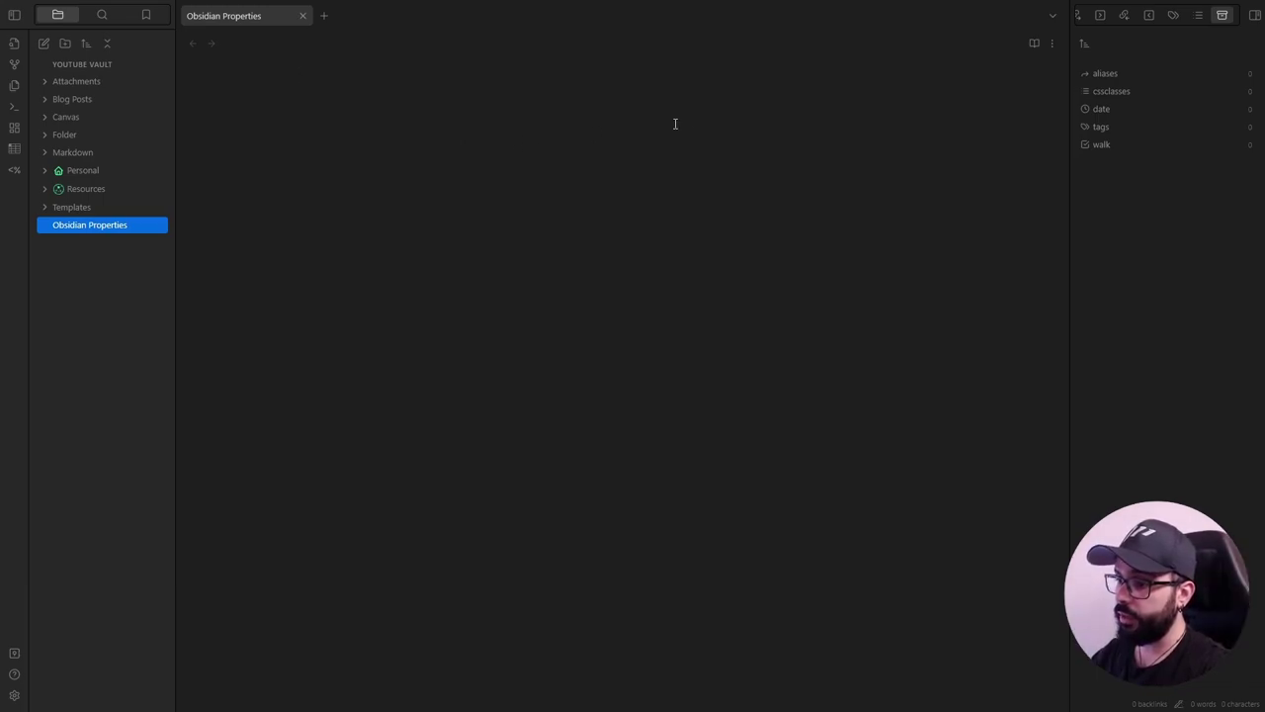
pyautogui.click(1051, 45)
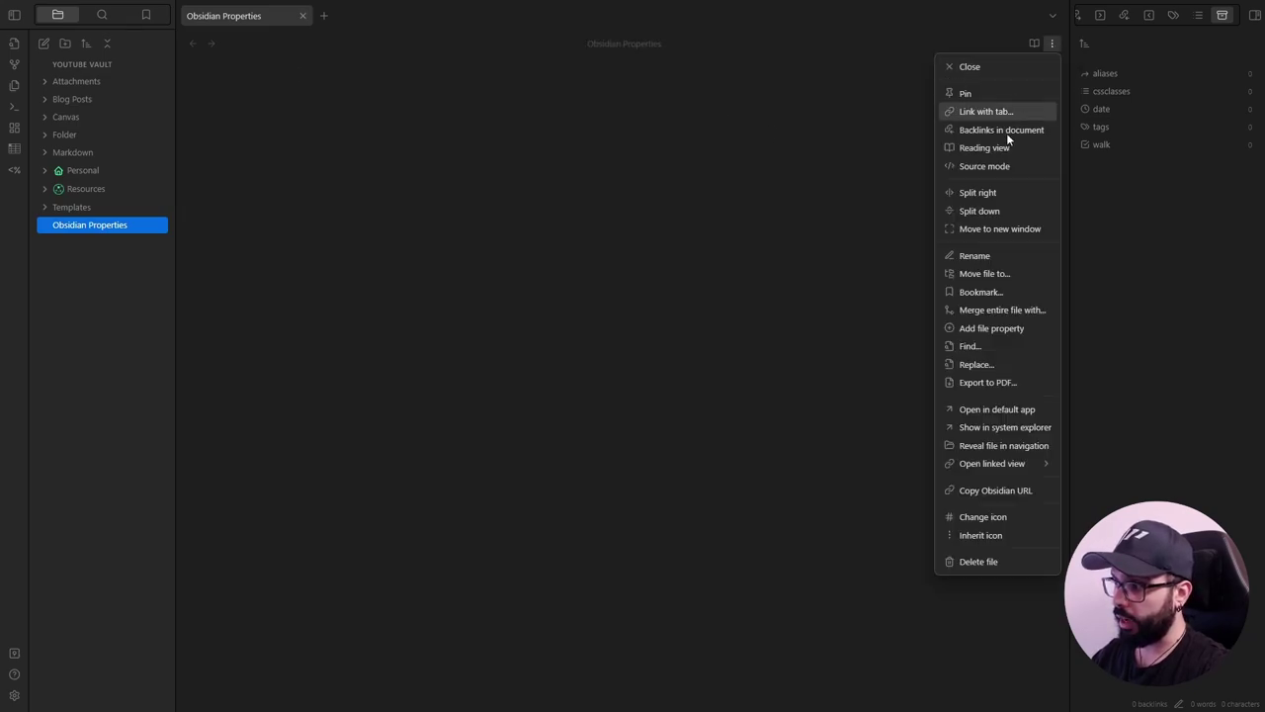
pyautogui.click(993, 328)
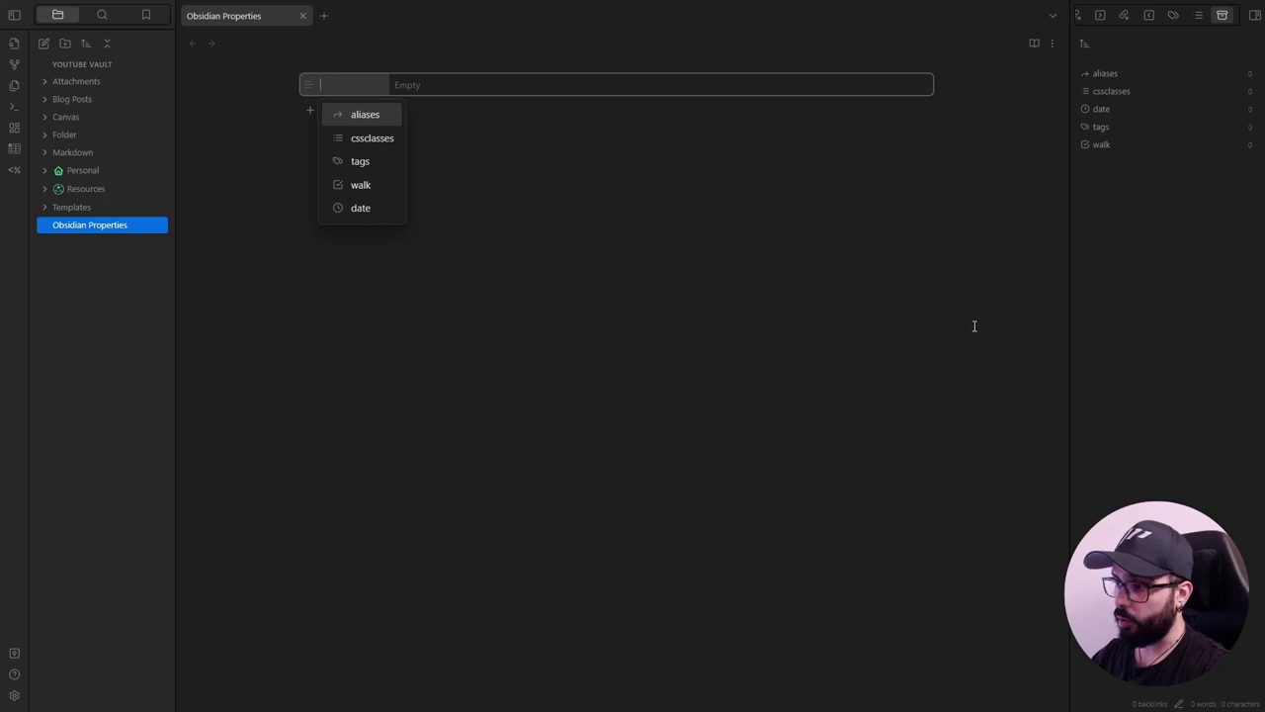
pyautogui.click(732, 322)
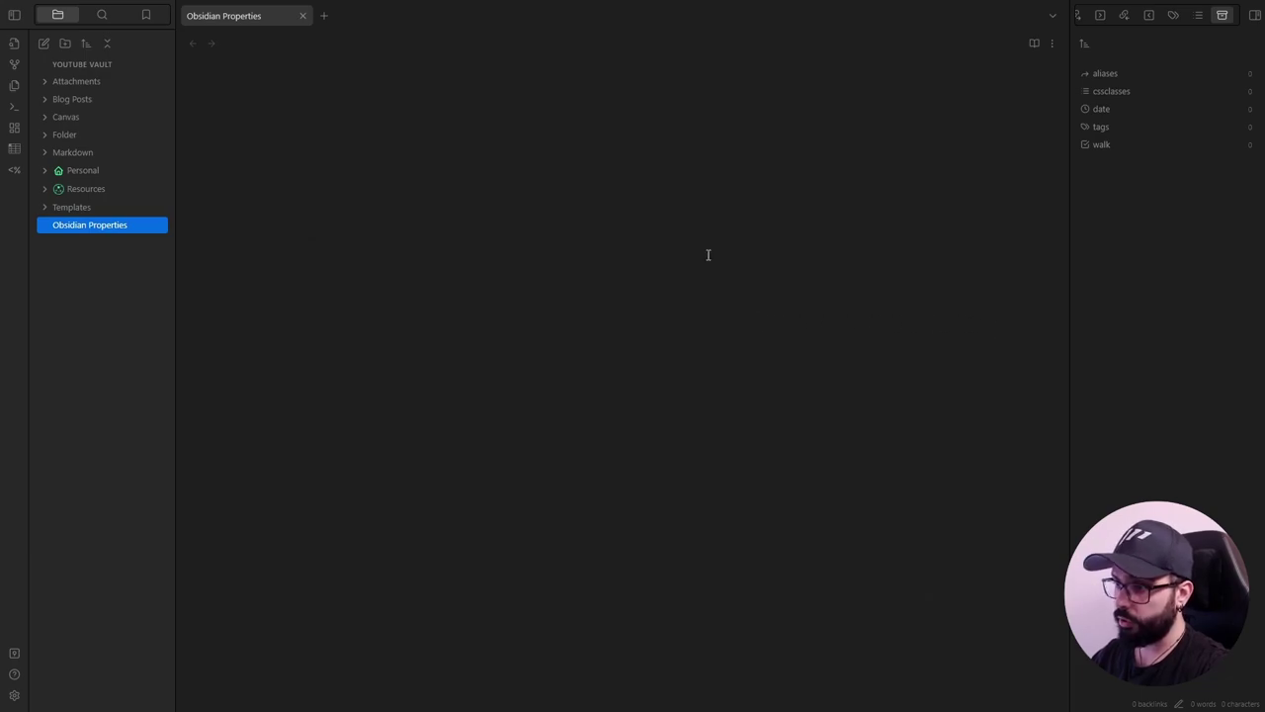
# - Try the Add file property command and Ctrl+;, ending with a new blank property row
pyautogui.hotkey('ctrl', 'p')
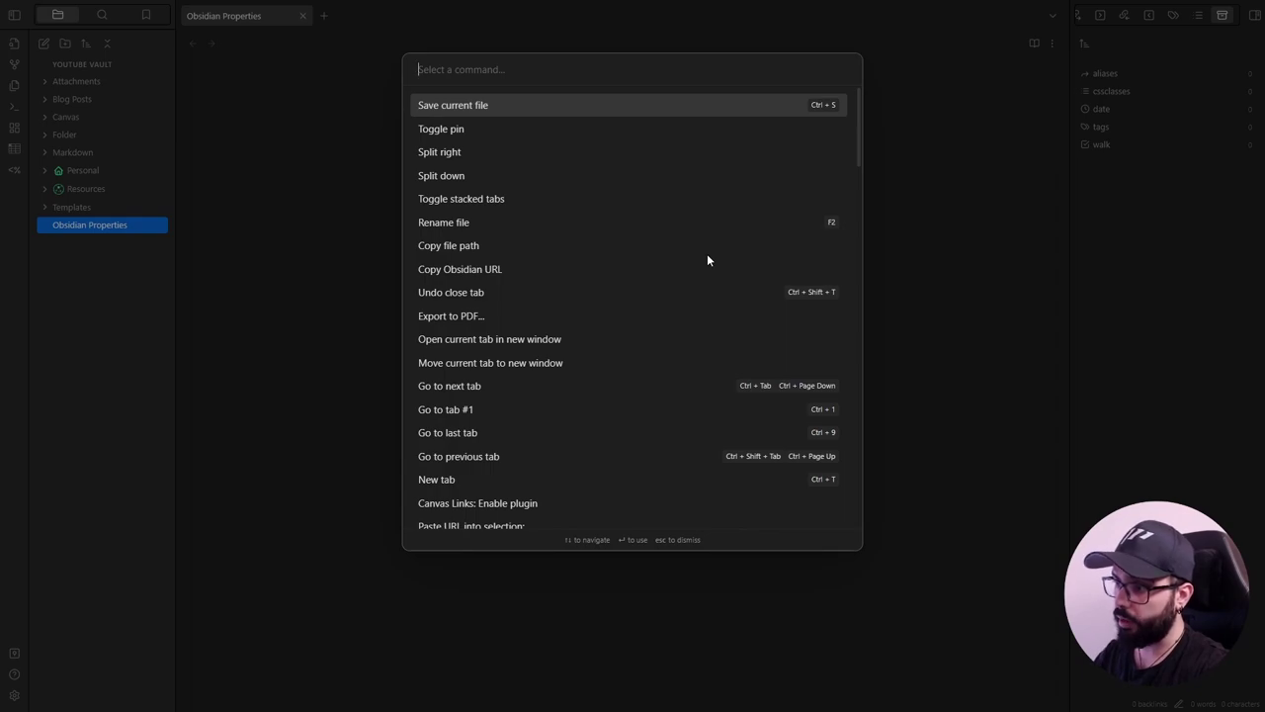
pyautogui.write('add')
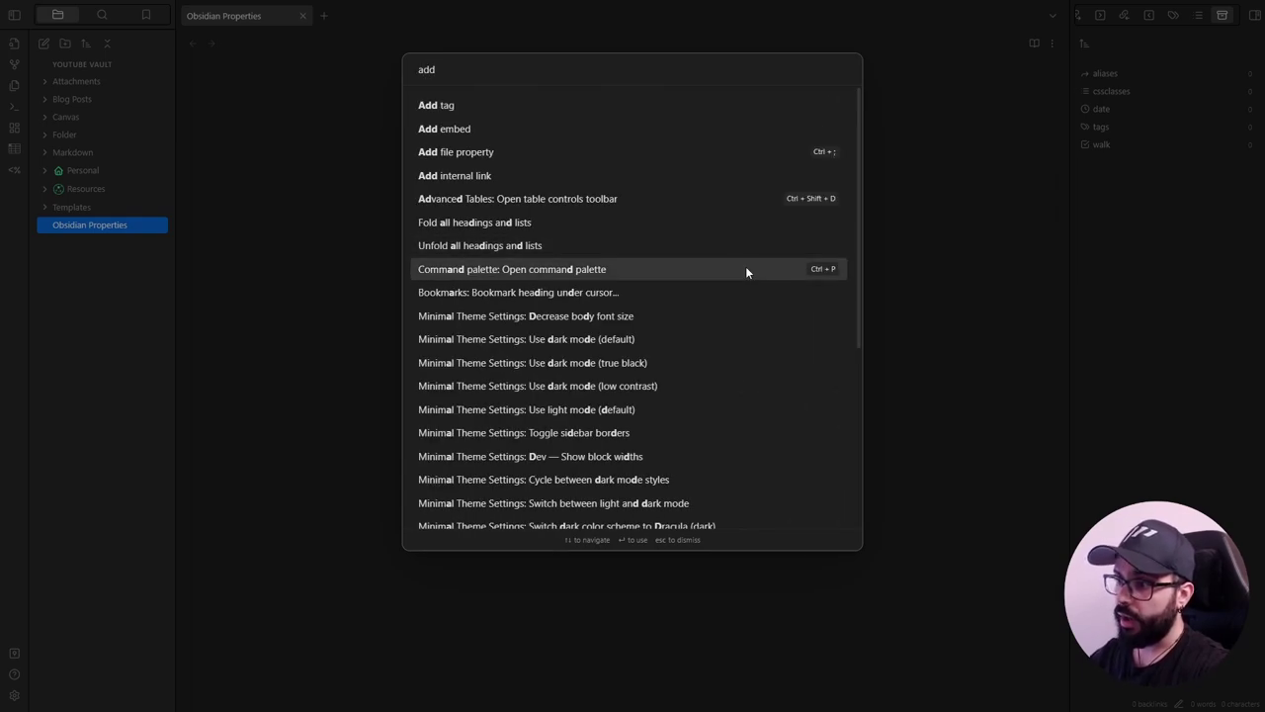
pyautogui.click(468, 161)
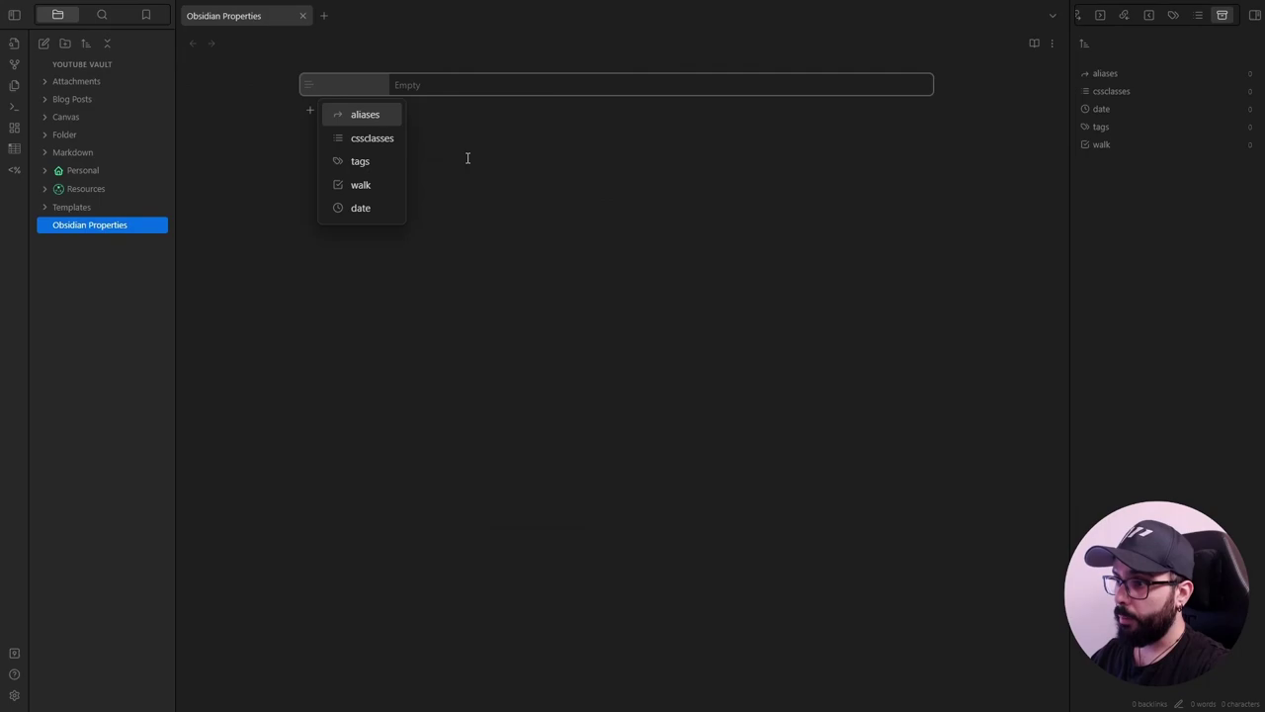
pyautogui.press('Escape')
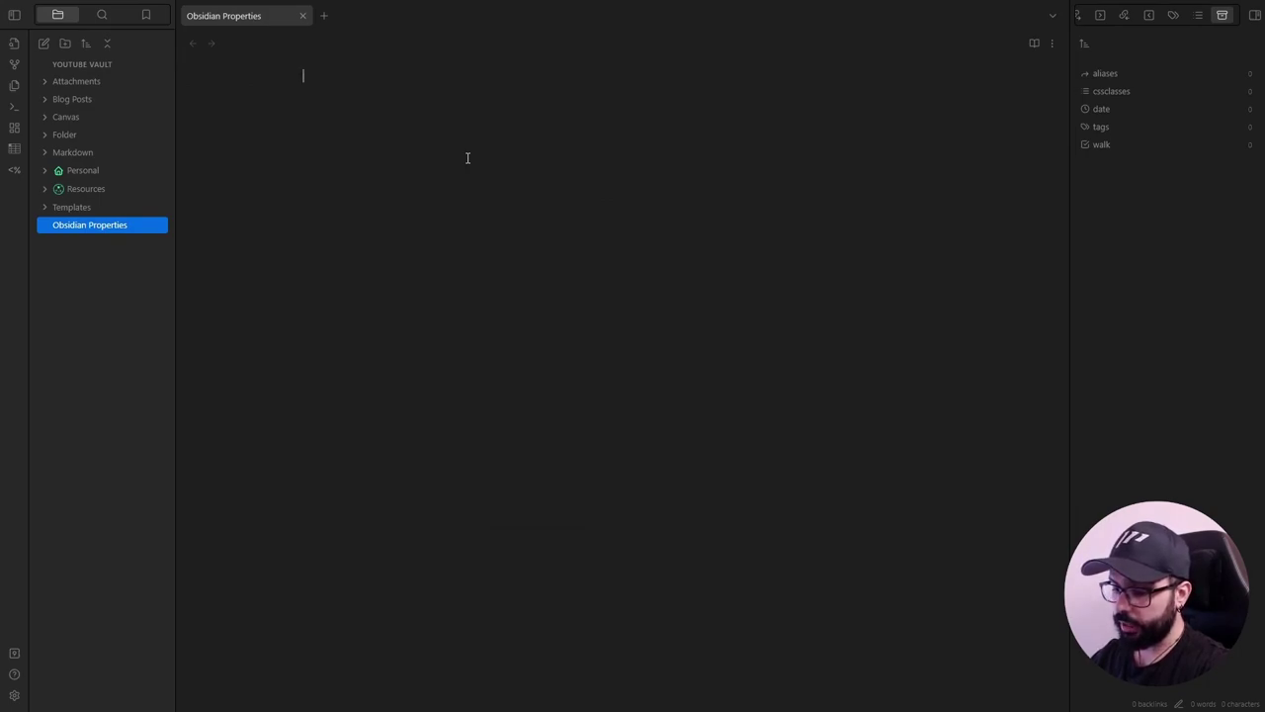
pyautogui.hotkey('ctrl', ';')
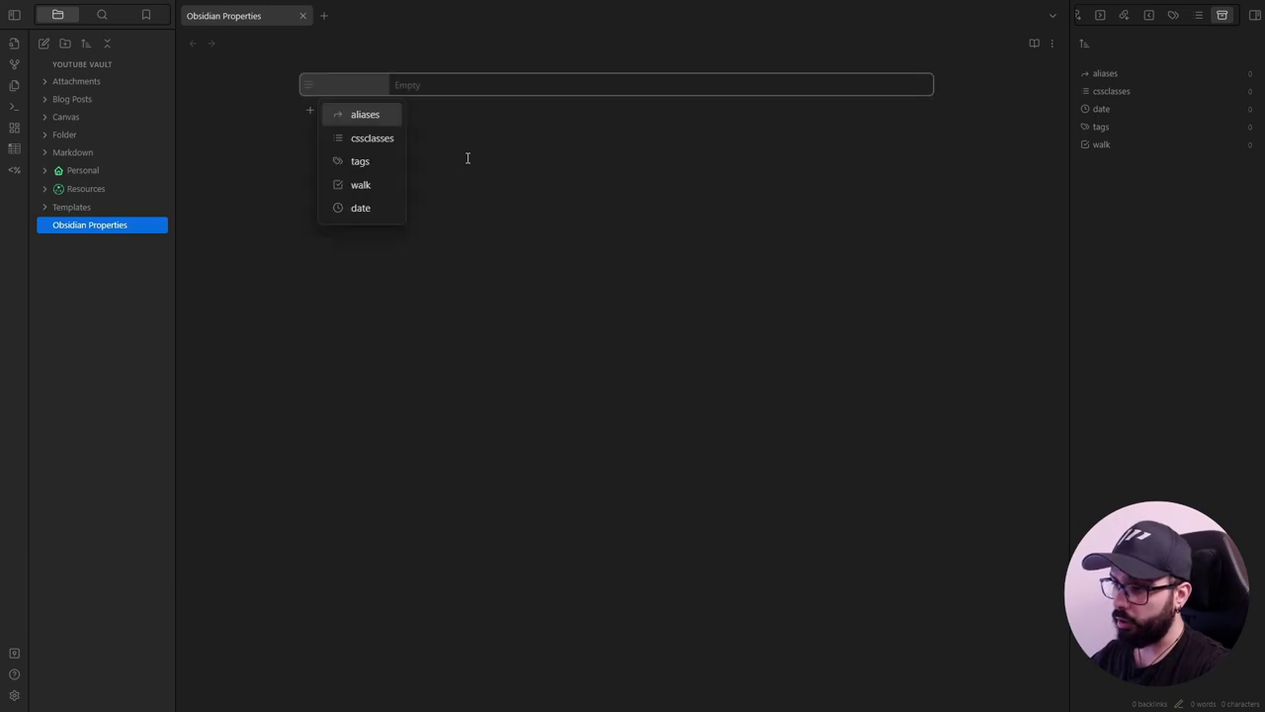
pyautogui.press('Escape')
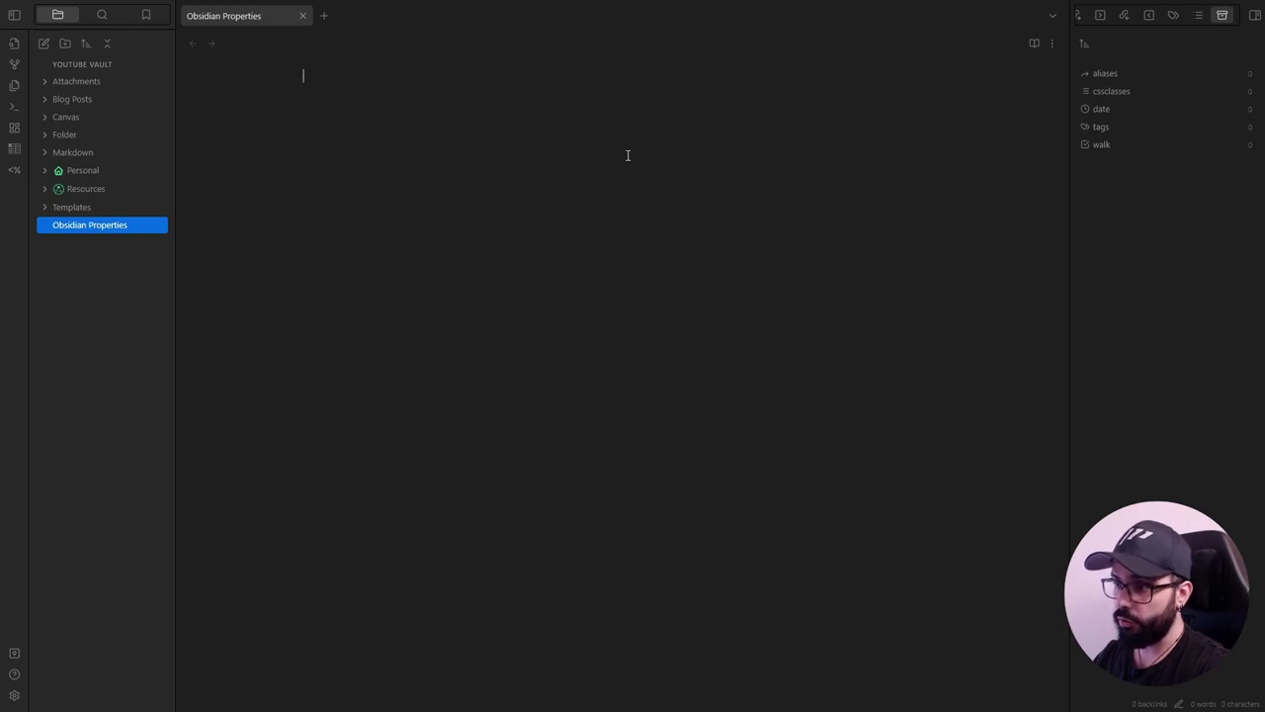
pyautogui.write('--')
pyautogui.hotkey('ctrl', ';')
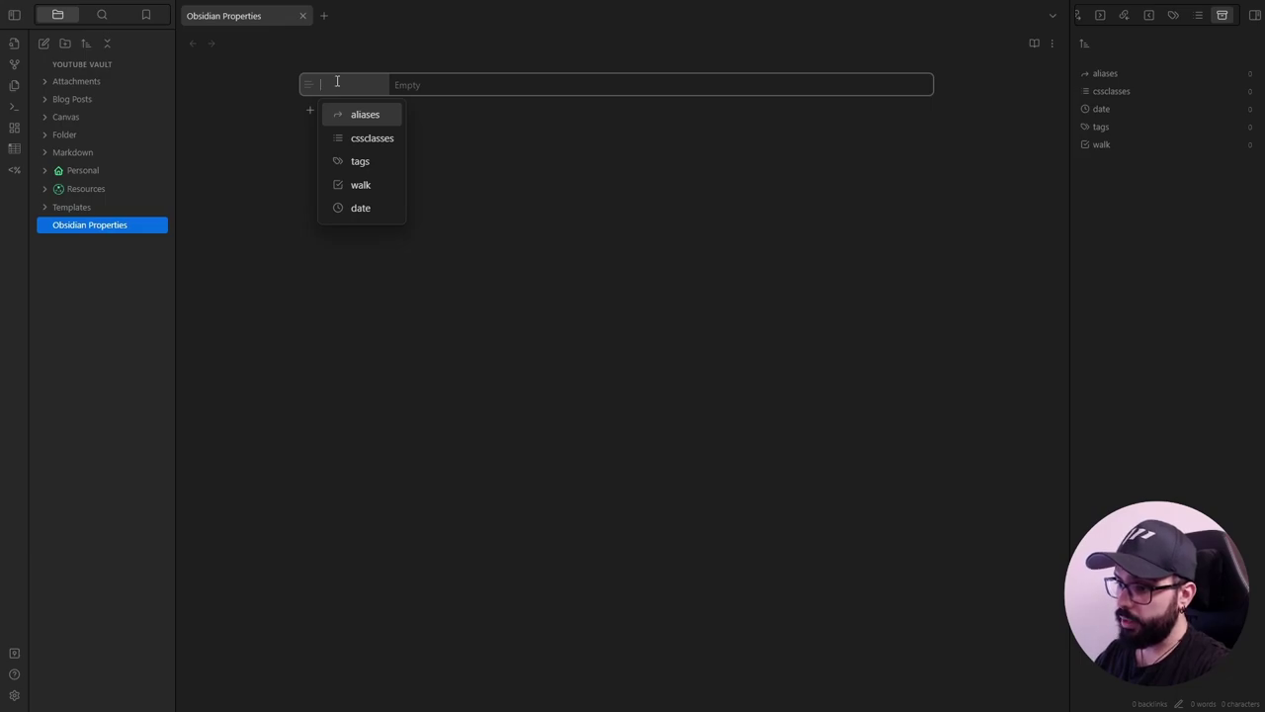
# - Name the property 'name' with value 'value', dismissing an extra empty property
pyautogui.write('name')
pyautogui.press('Return')
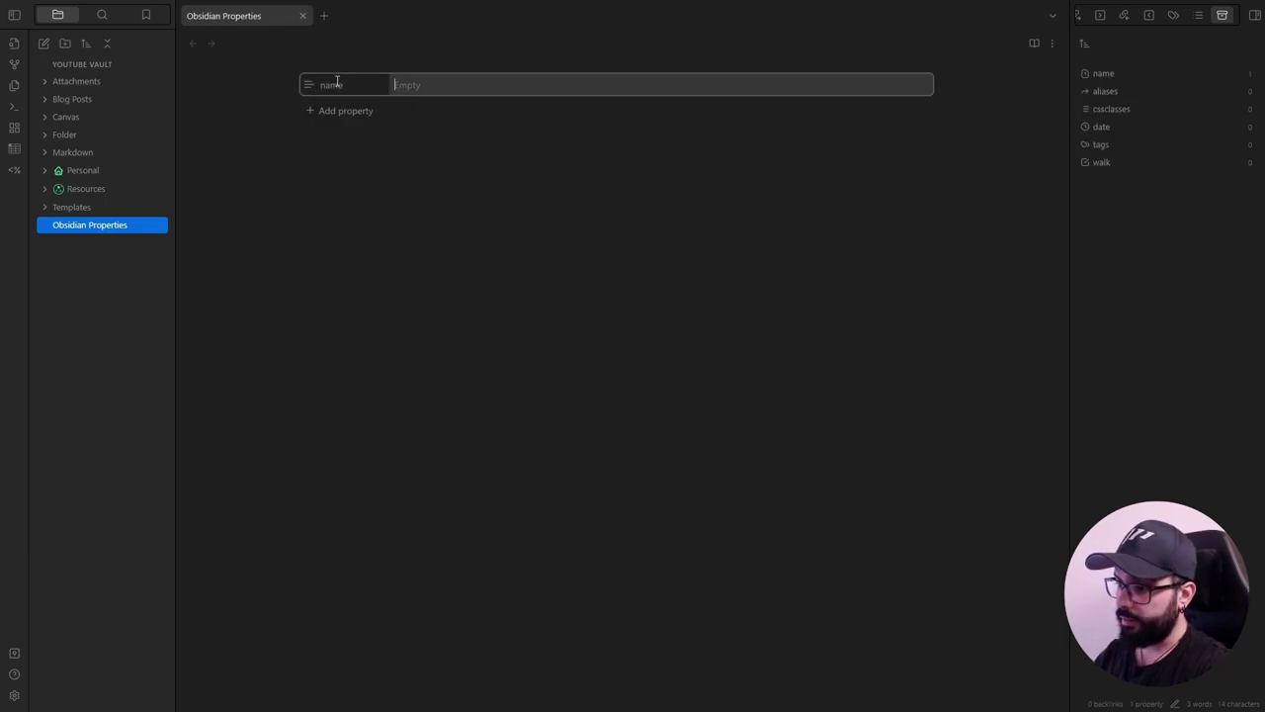
pyautogui.write('va')
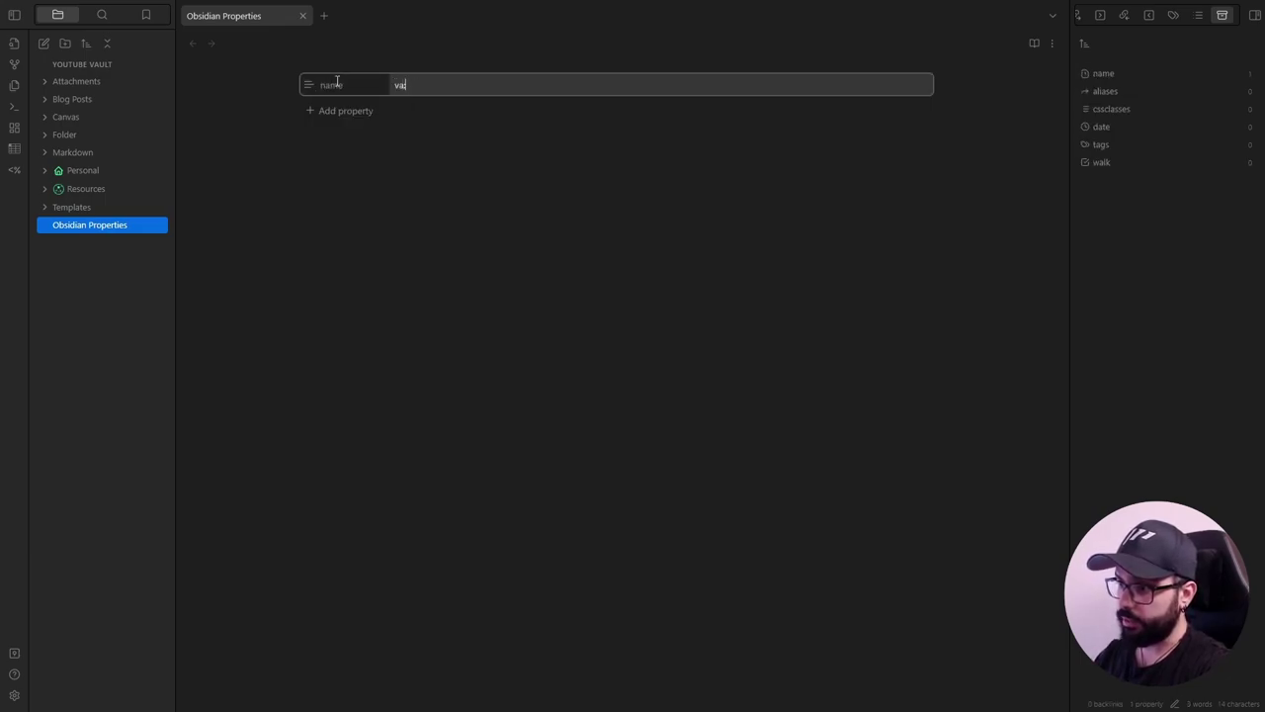
pyautogui.write('lue')
pyautogui.click(419, 120)
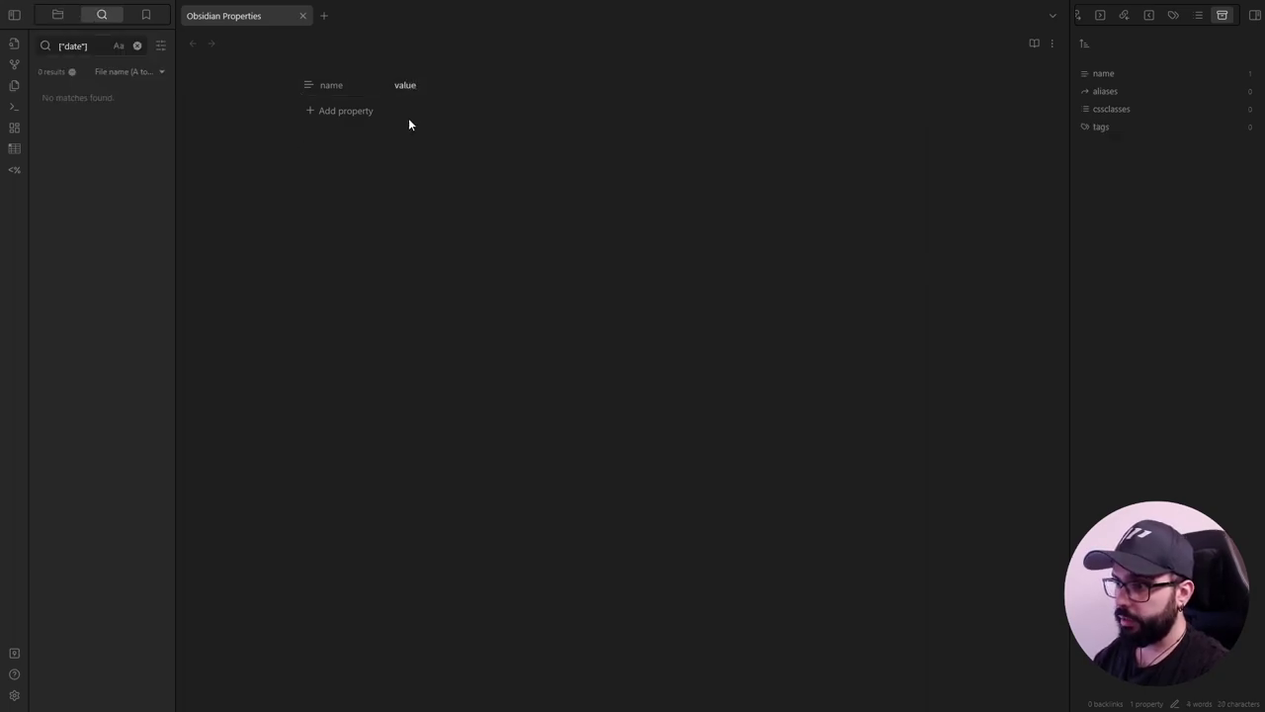
pyautogui.click(351, 110)
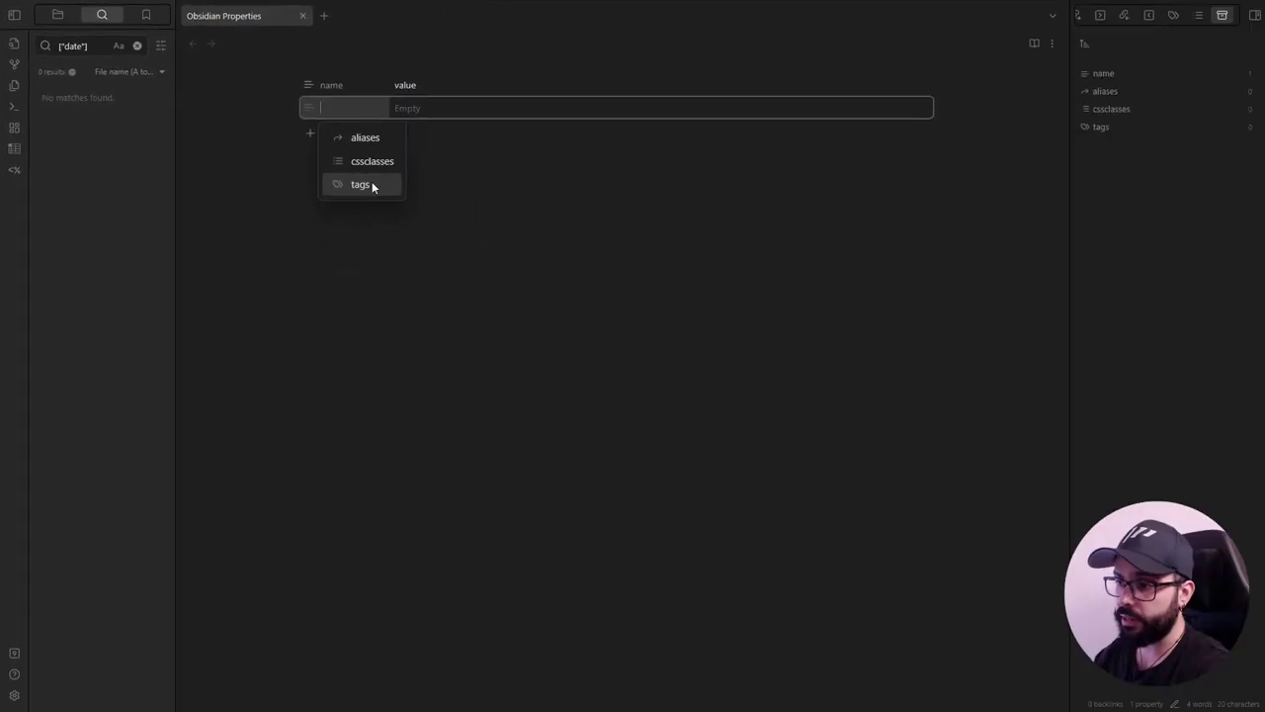
pyautogui.click(551, 243)
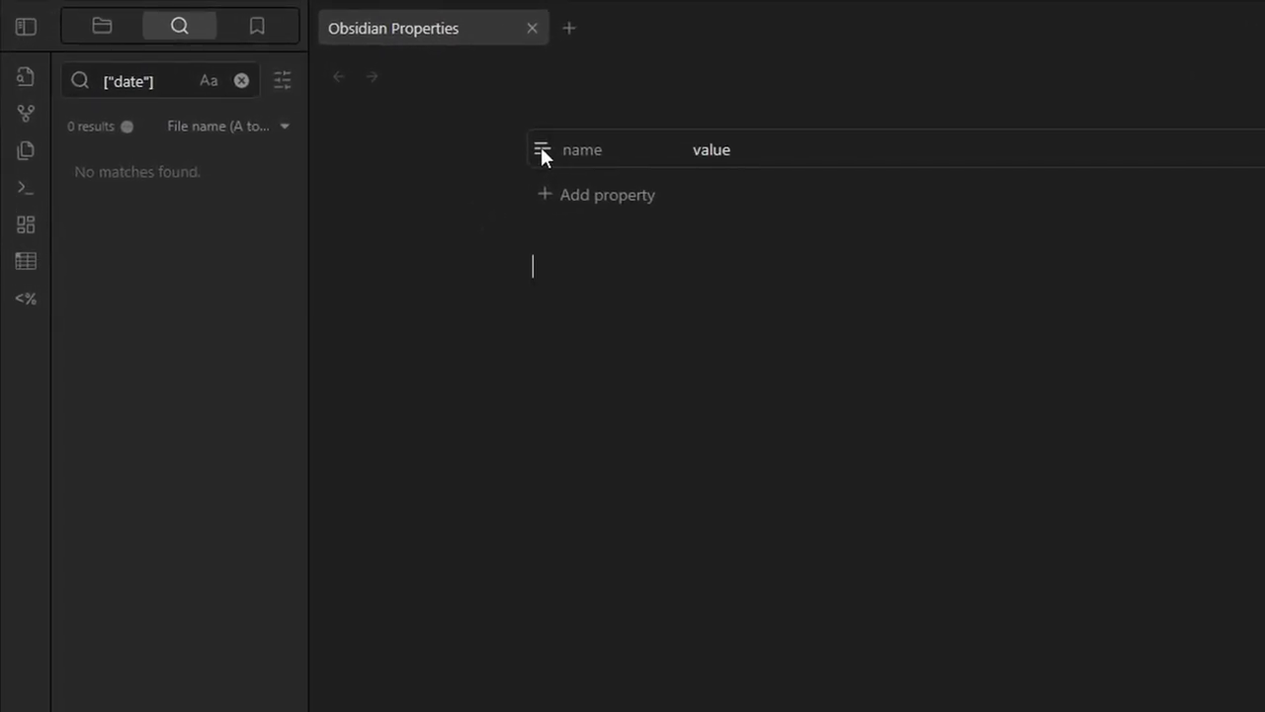
# - Inspect the name property's type options and the Edit file property command, keeping it as text
pyautogui.click(540, 149)
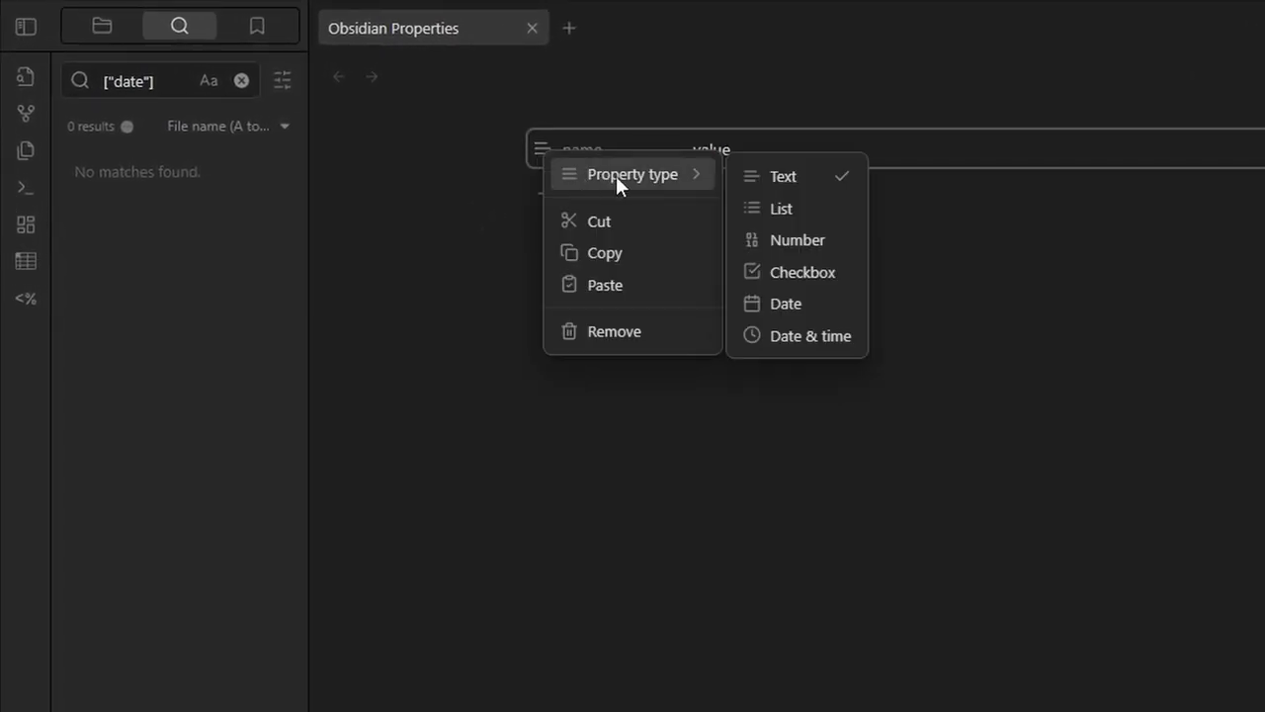
pyautogui.moveTo(631, 174)
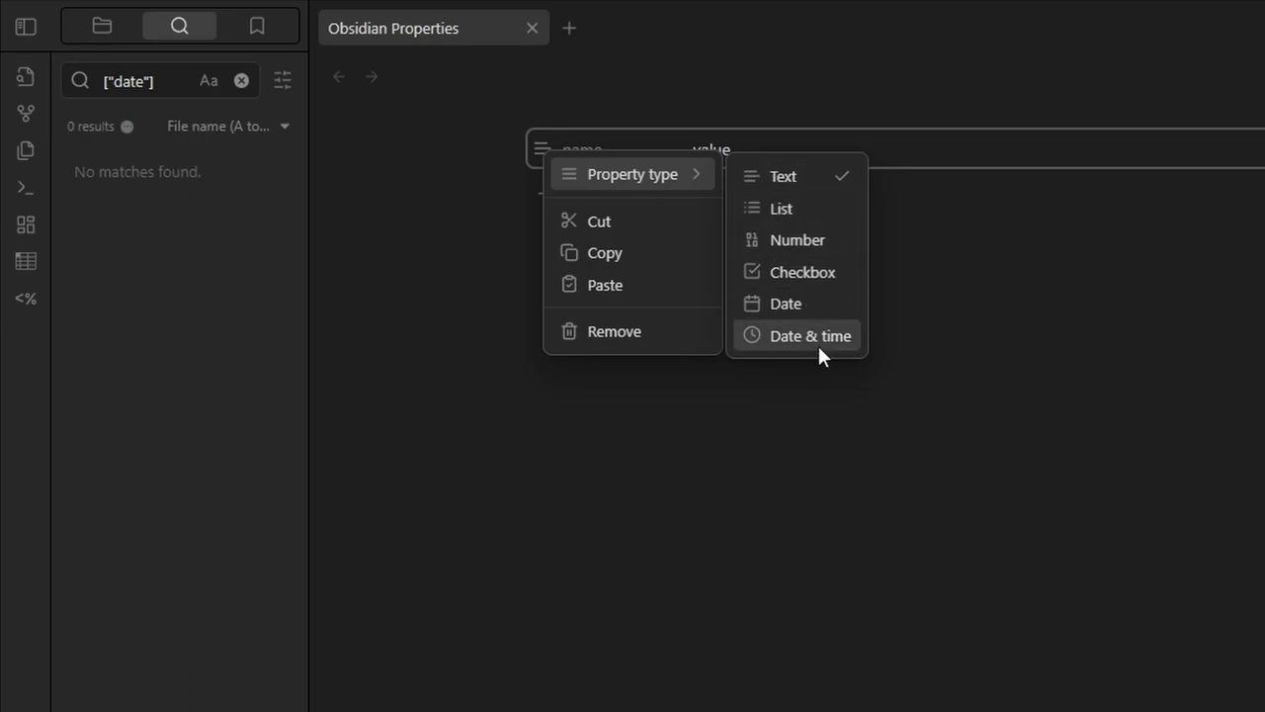
pyautogui.click(1140, 305)
pyautogui.hotkey('ctrl', 'p')
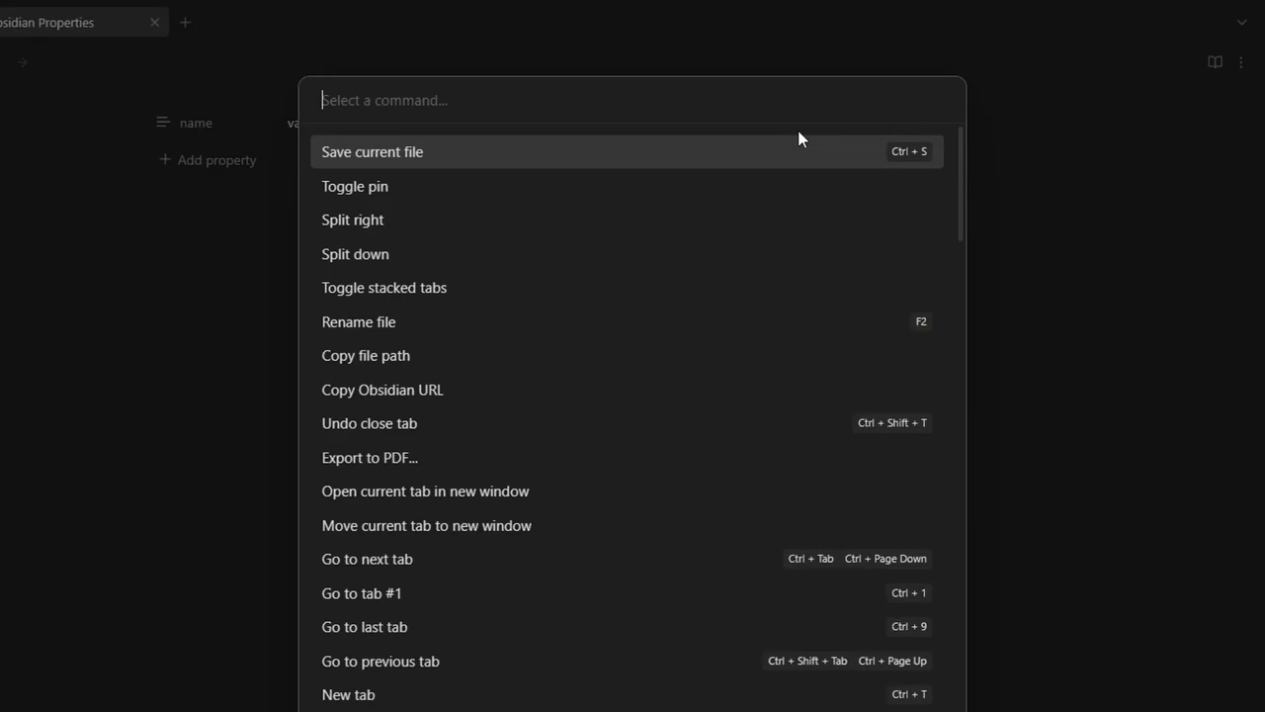
pyautogui.write('e')
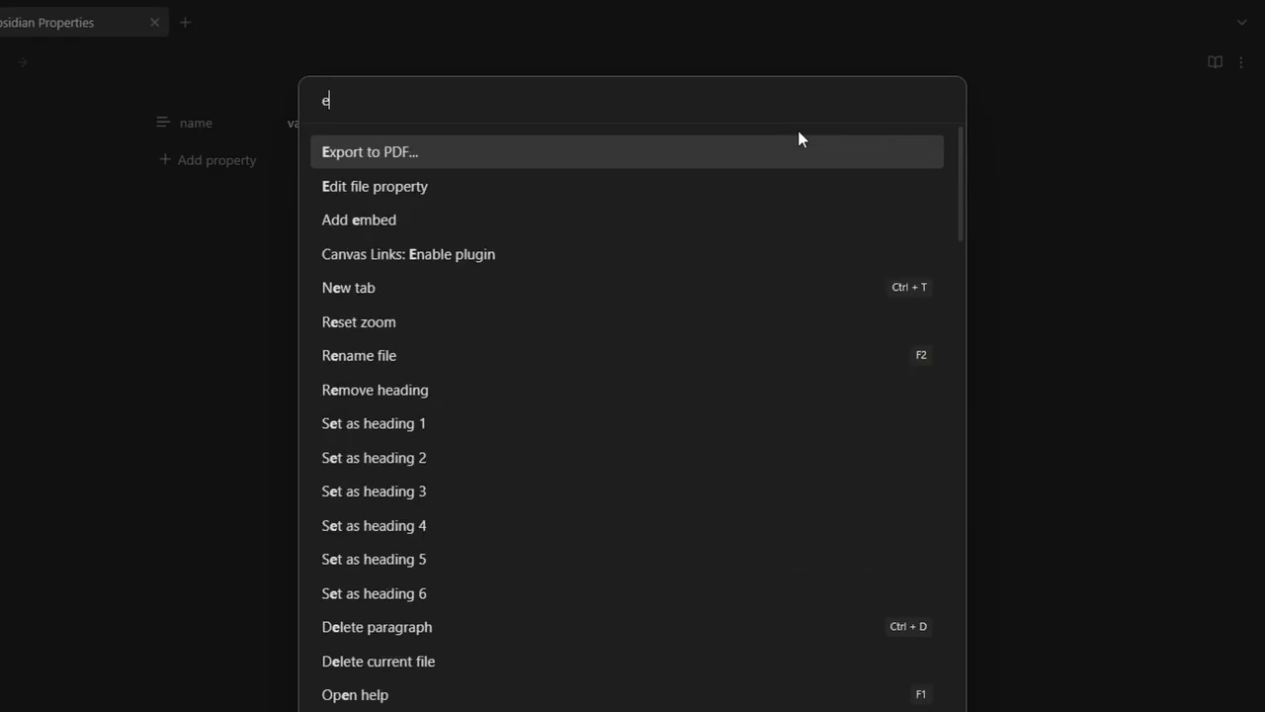
pyautogui.write('di')
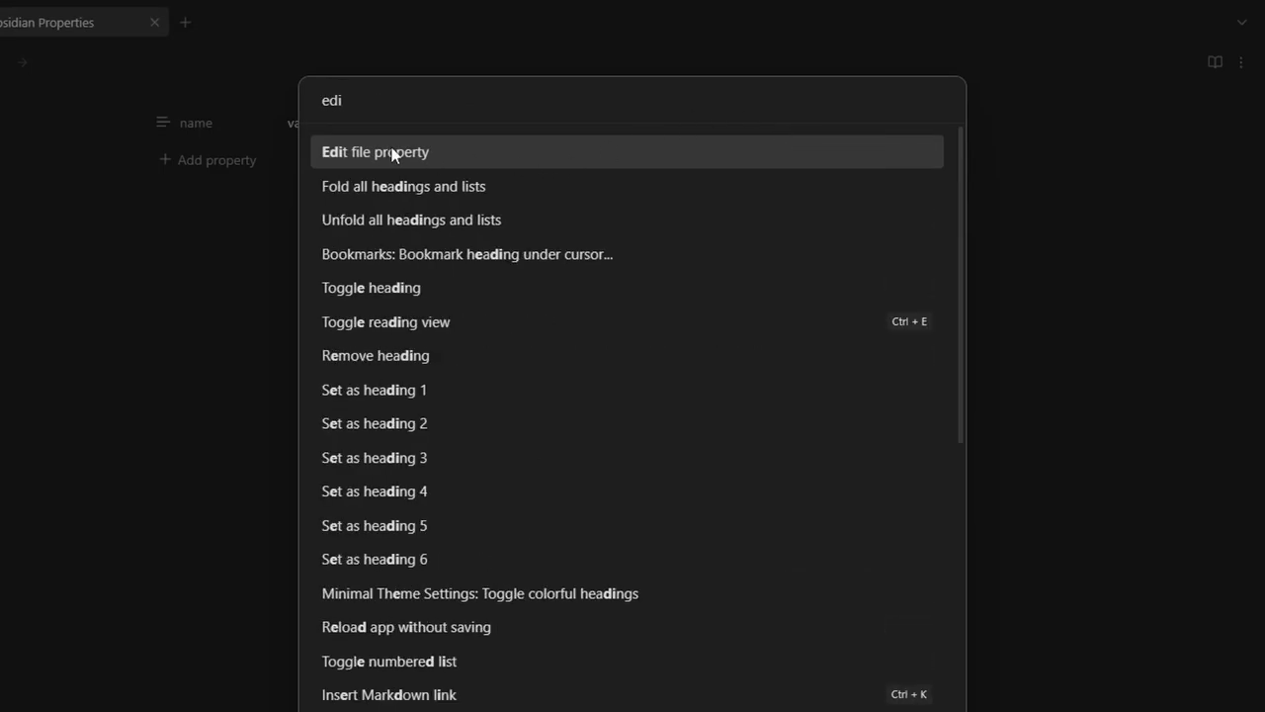
pyautogui.click(389, 153)
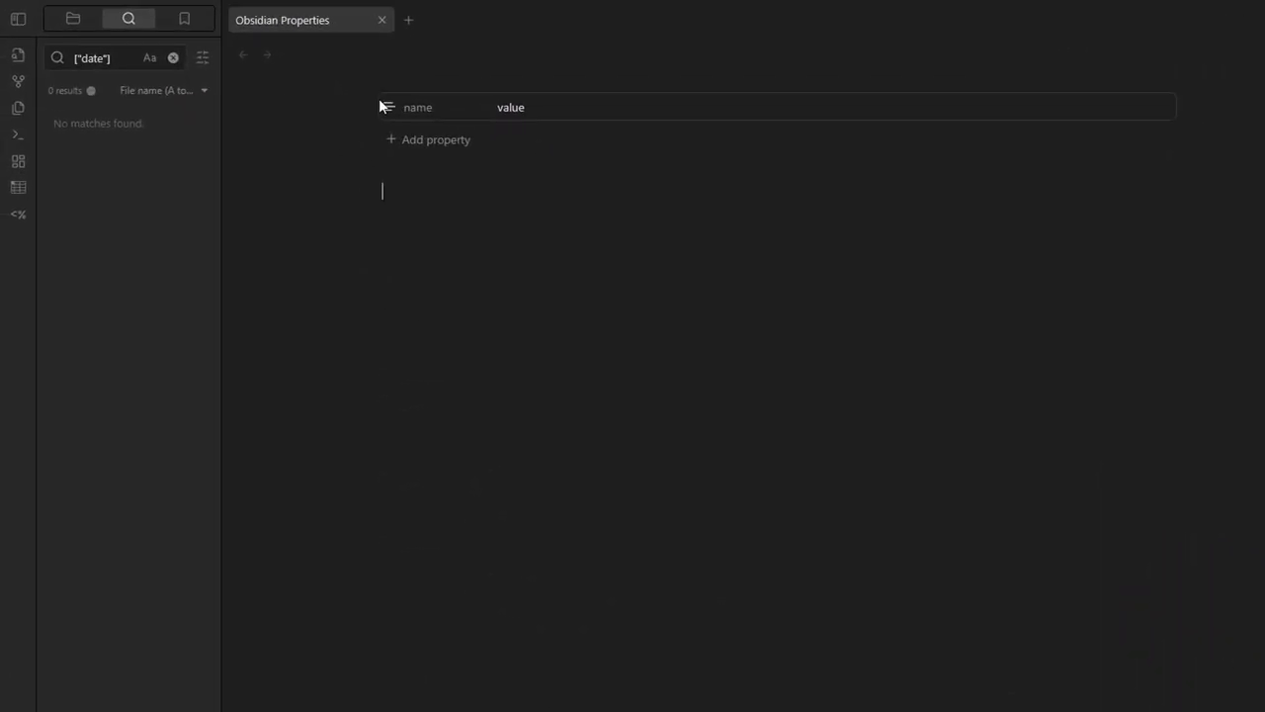
pyautogui.click(307, 85)
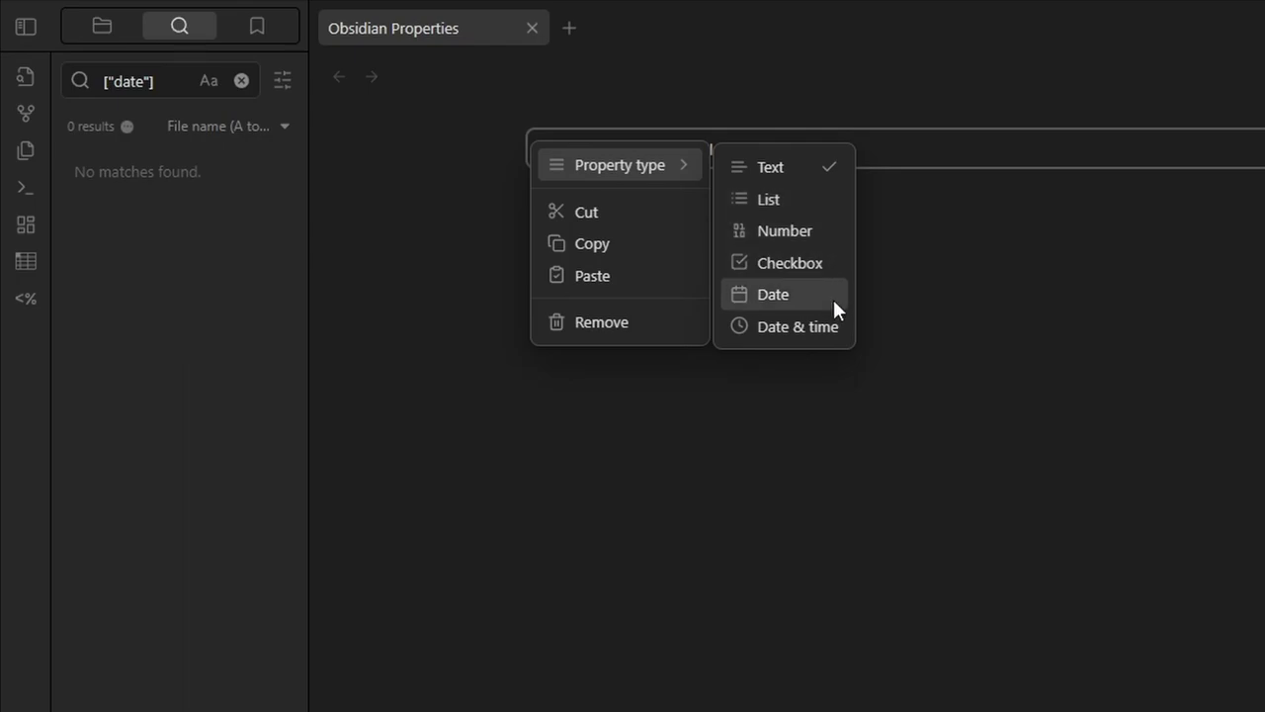
pyautogui.click(821, 415)
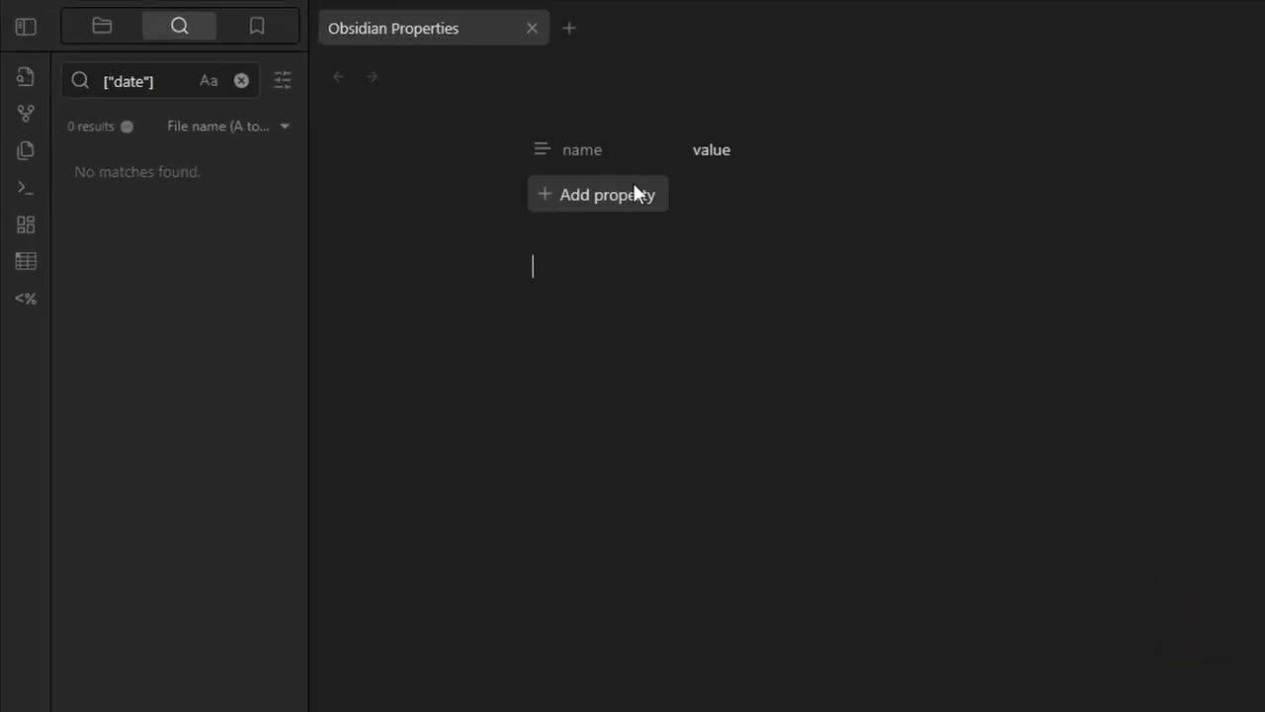
# - Add a 'text' property with the value 'this is a string'
pyautogui.click(633, 193)
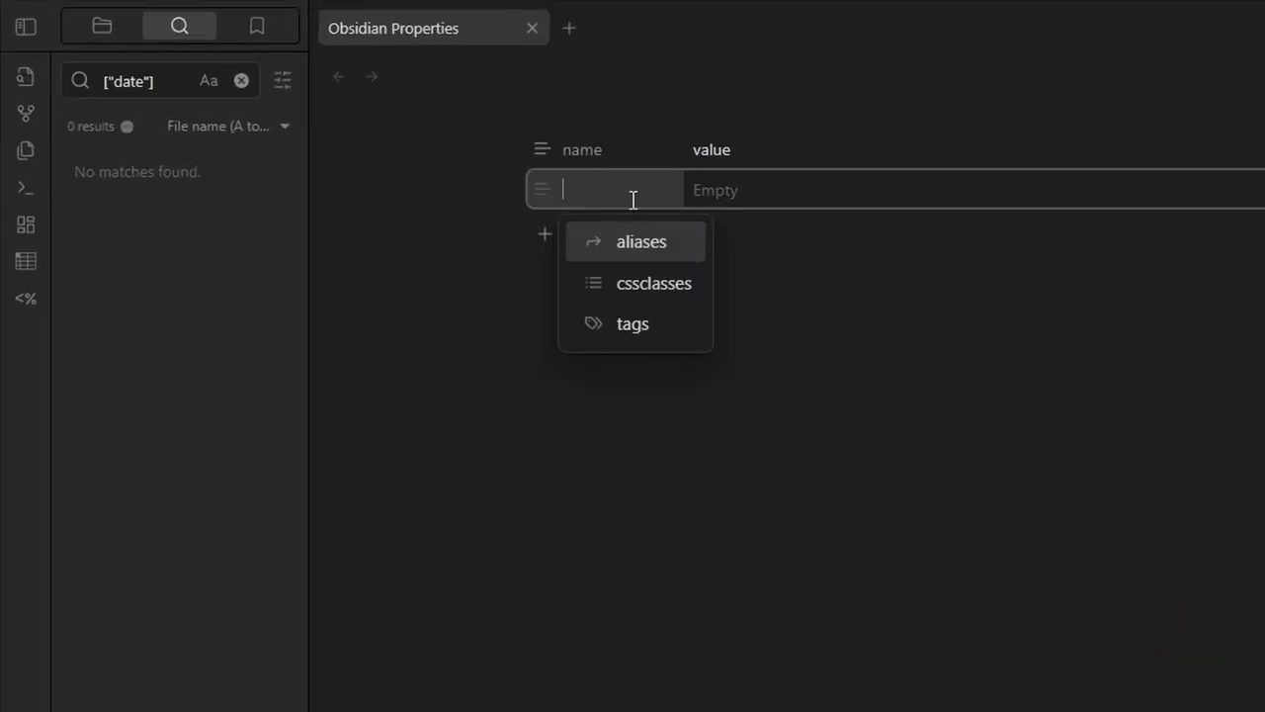
pyautogui.write('text')
pyautogui.click(691, 196)
pyautogui.write('this')
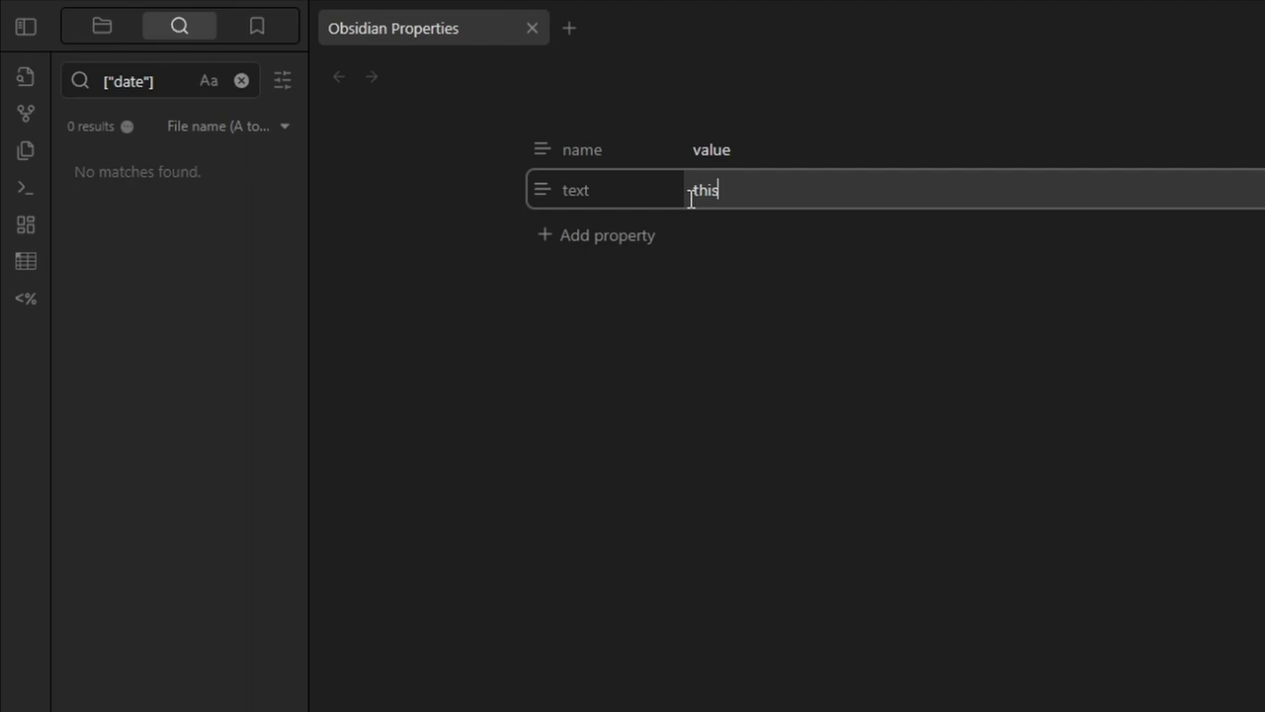
pyautogui.write(' is a string')
pyautogui.press('Return')
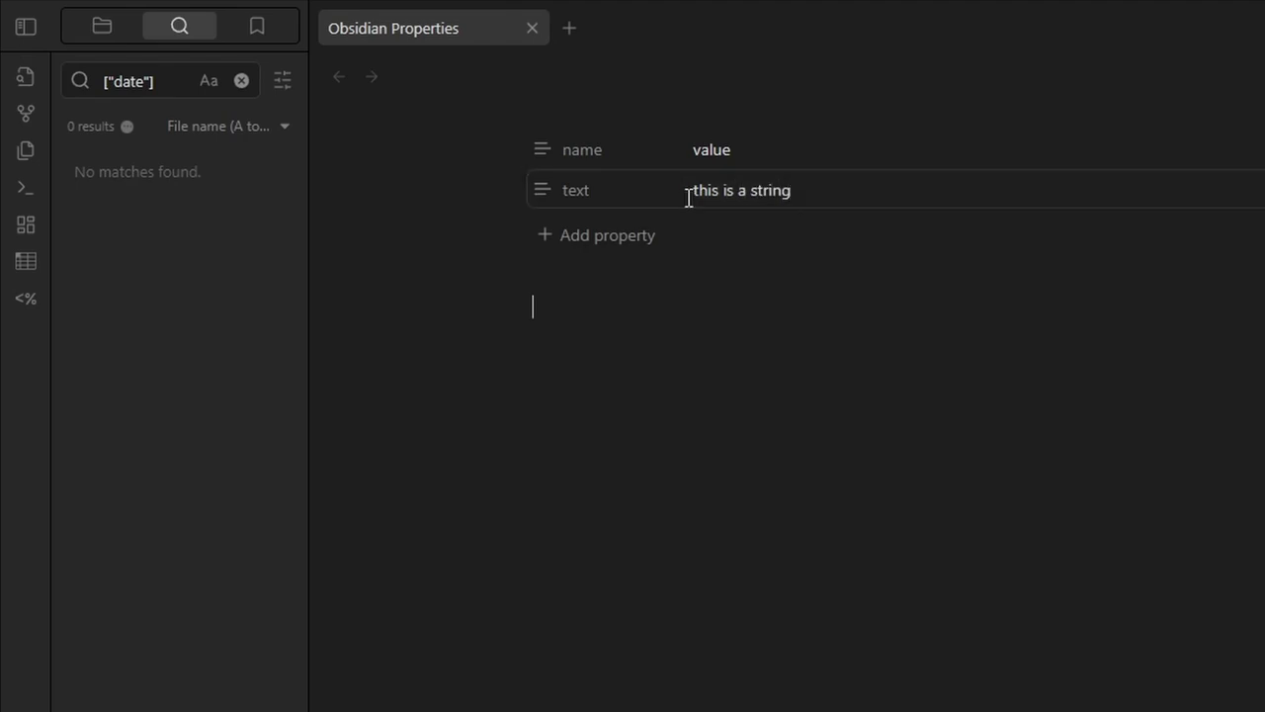
# - Add a List-type 'list' property containing Item 1 and Item 3
pyautogui.click(629, 234)
pyautogui.write('list')
pyautogui.click(541, 229)
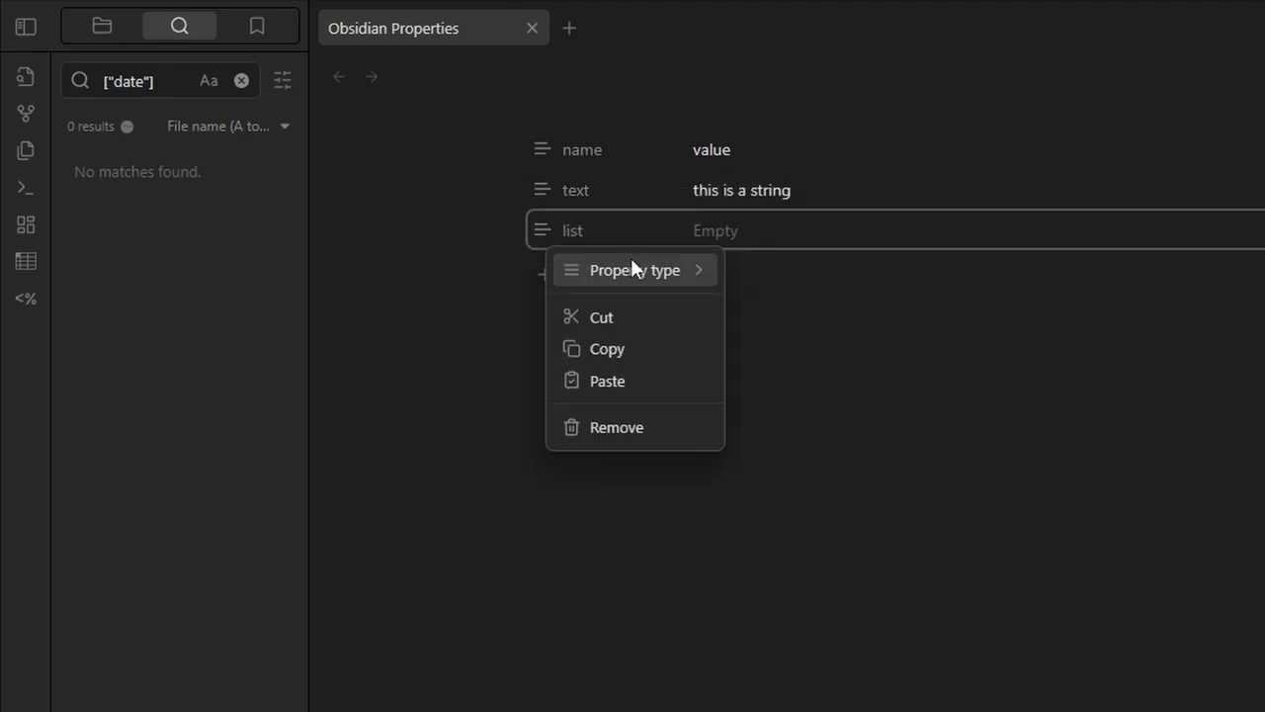
pyautogui.click(782, 303)
pyautogui.click(726, 229)
pyautogui.write('Ite')
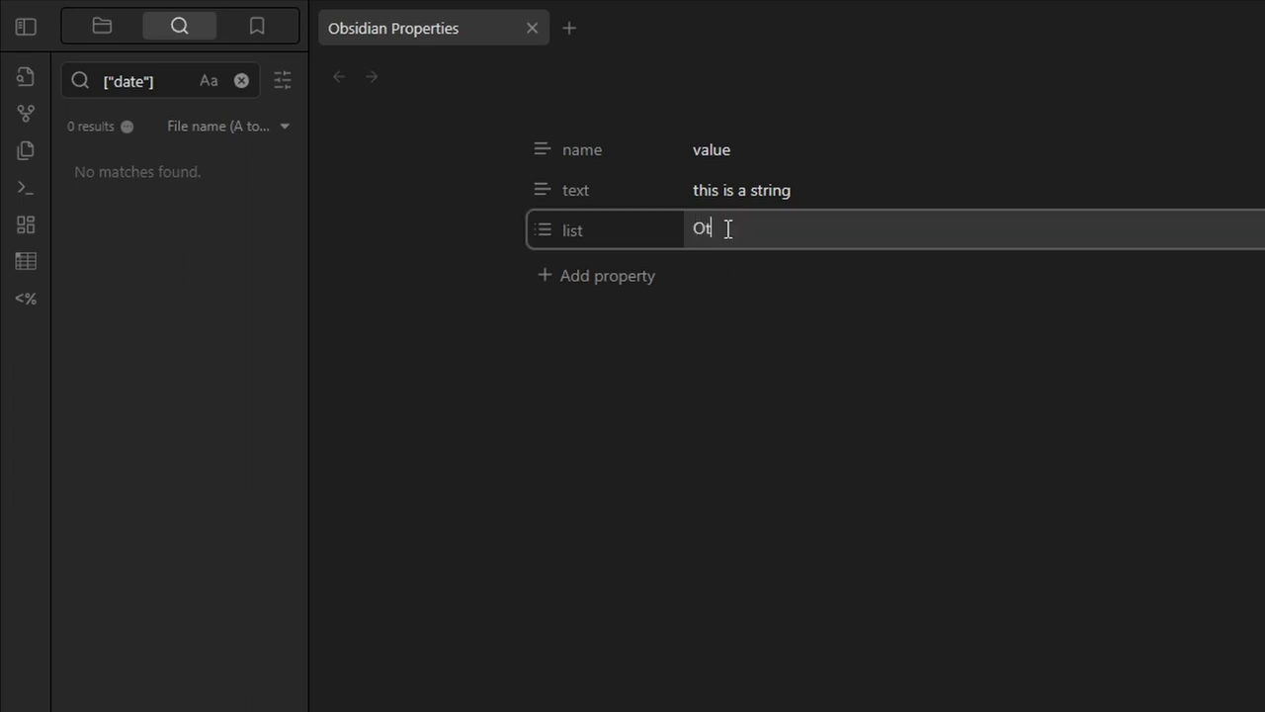
pyautogui.press('BackSpace')
pyautogui.press('BackSpace')
pyautogui.press('BackSpace')
pyautogui.write('Item 1')
pyautogui.press('Return')
pyautogui.write('Item 2')
pyautogui.press('Return')
pyautogui.write('Item 3')
pyautogui.press('Return')
pyautogui.click(813, 229)
pyautogui.click(783, 284)
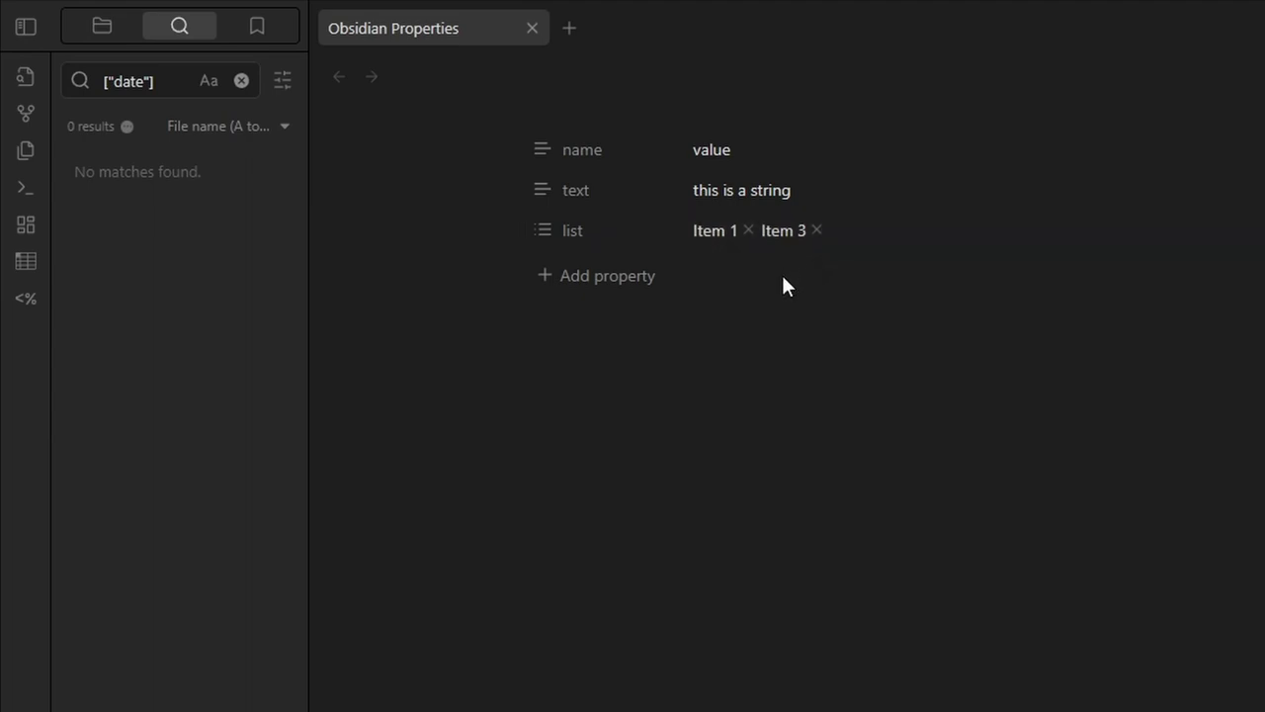
# - Replace the text value with the pasted mindstoneconsulting.net URL and add a [[Blog Title]] link to the list
pyautogui.tripleClick(785, 189)
pyautogui.write('https://mindstoneconsulting.net/')
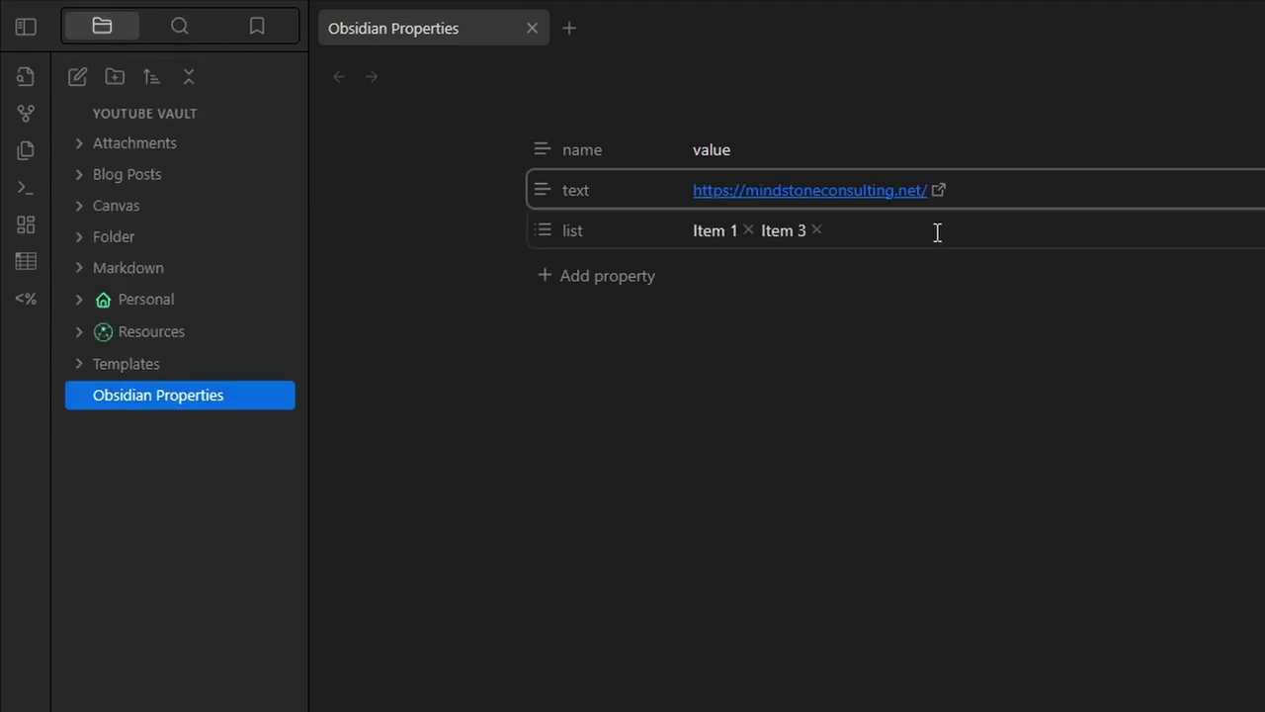
pyautogui.click(918, 233)
pyautogui.write('[[')
pyautogui.press('Down')
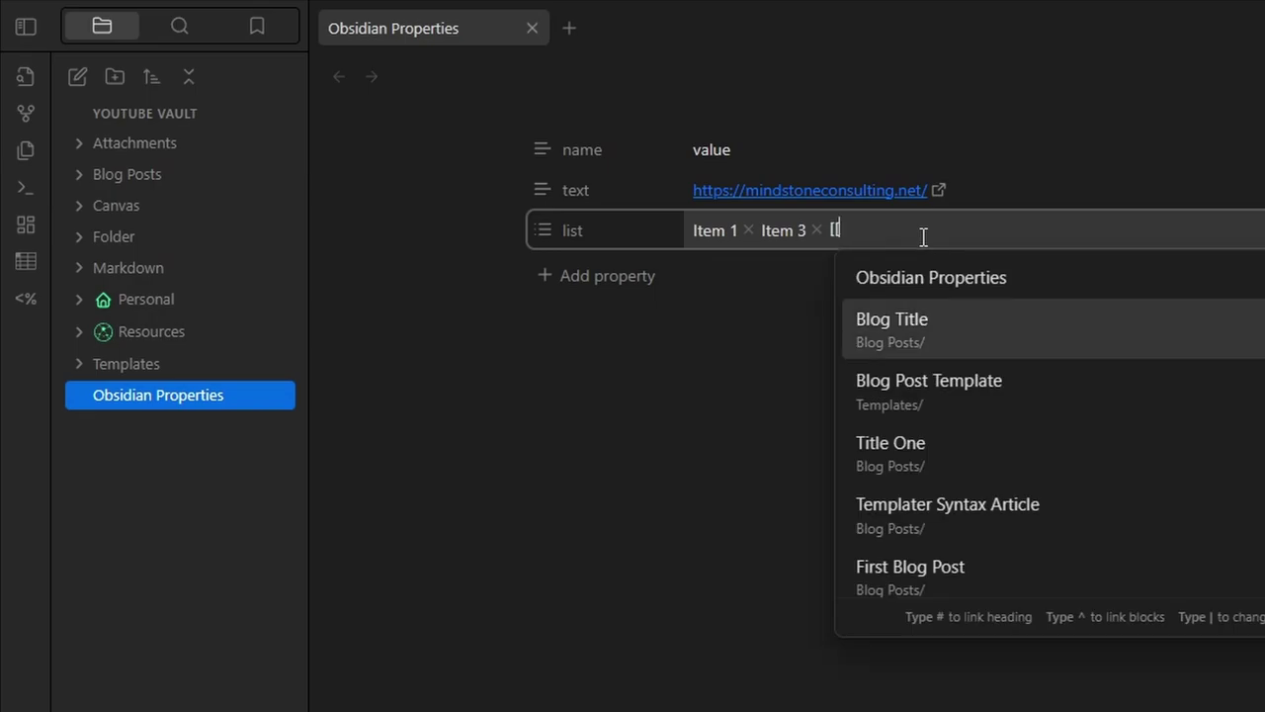
pyautogui.press('Return')
pyautogui.click(909, 395)
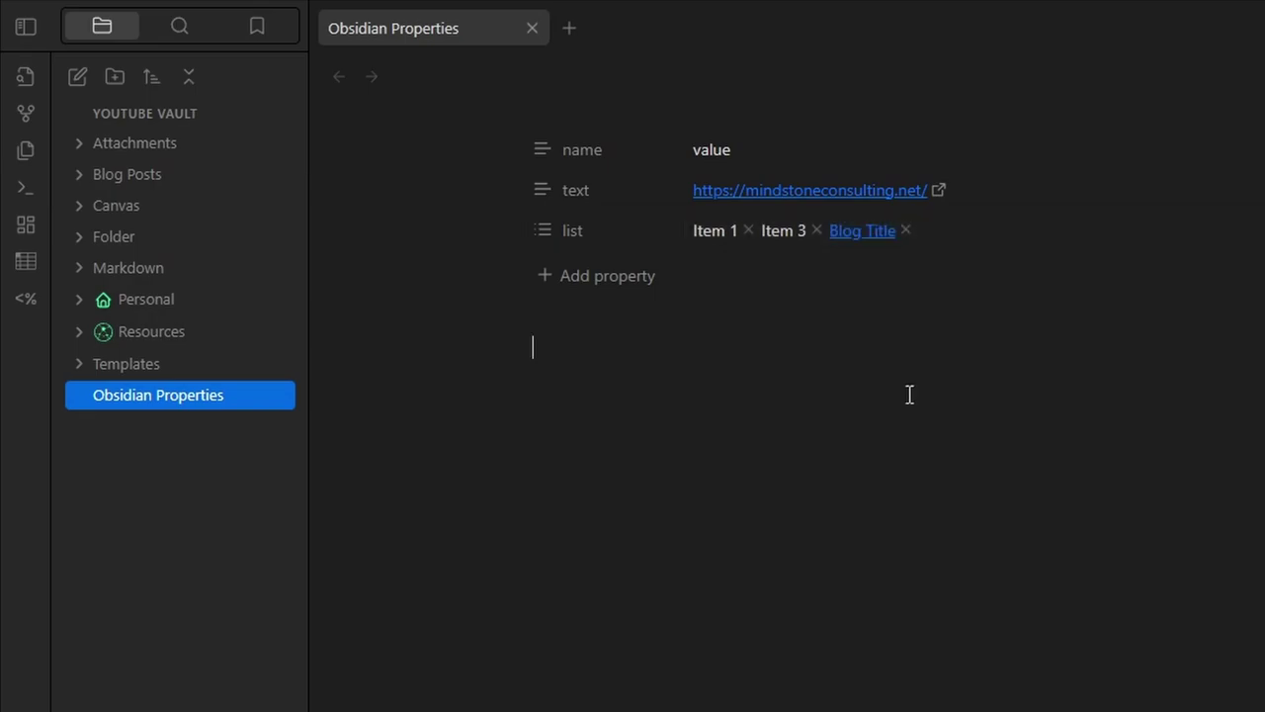
# - Add a Number-type 'number' property with the value 33
pyautogui.click(605, 275)
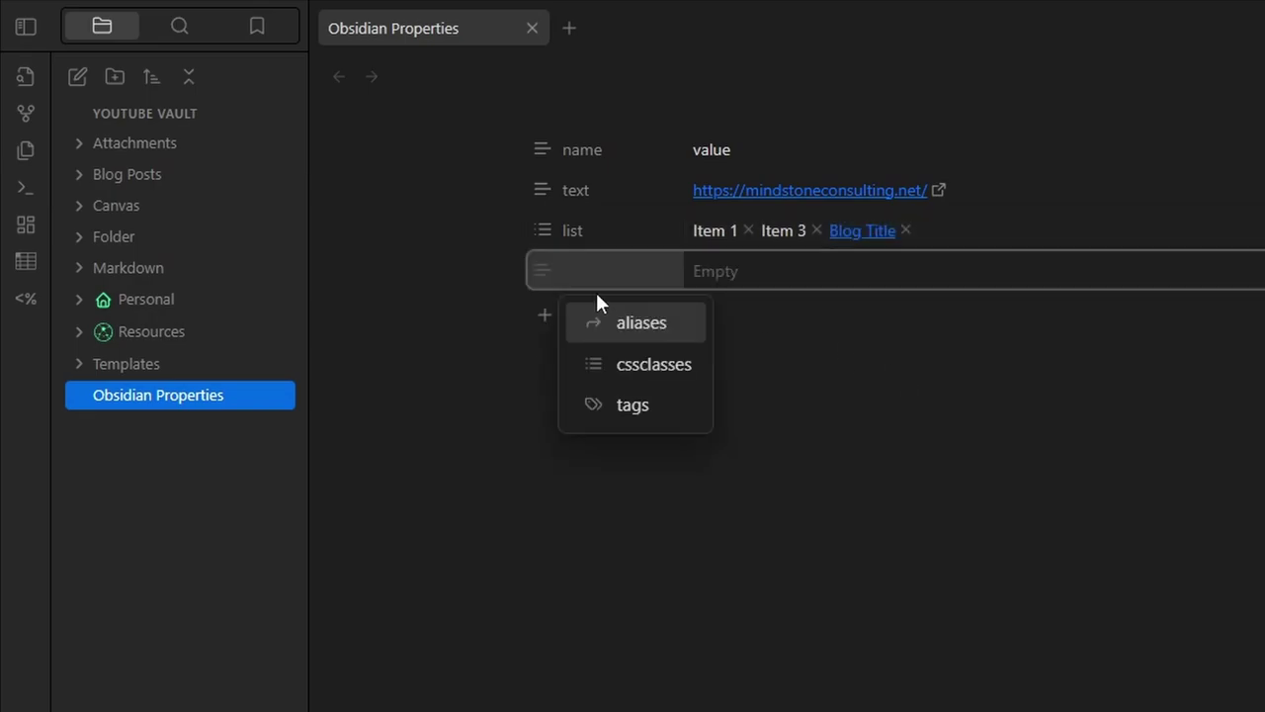
pyautogui.write('number')
pyautogui.click(539, 272)
pyautogui.moveTo(624, 303)
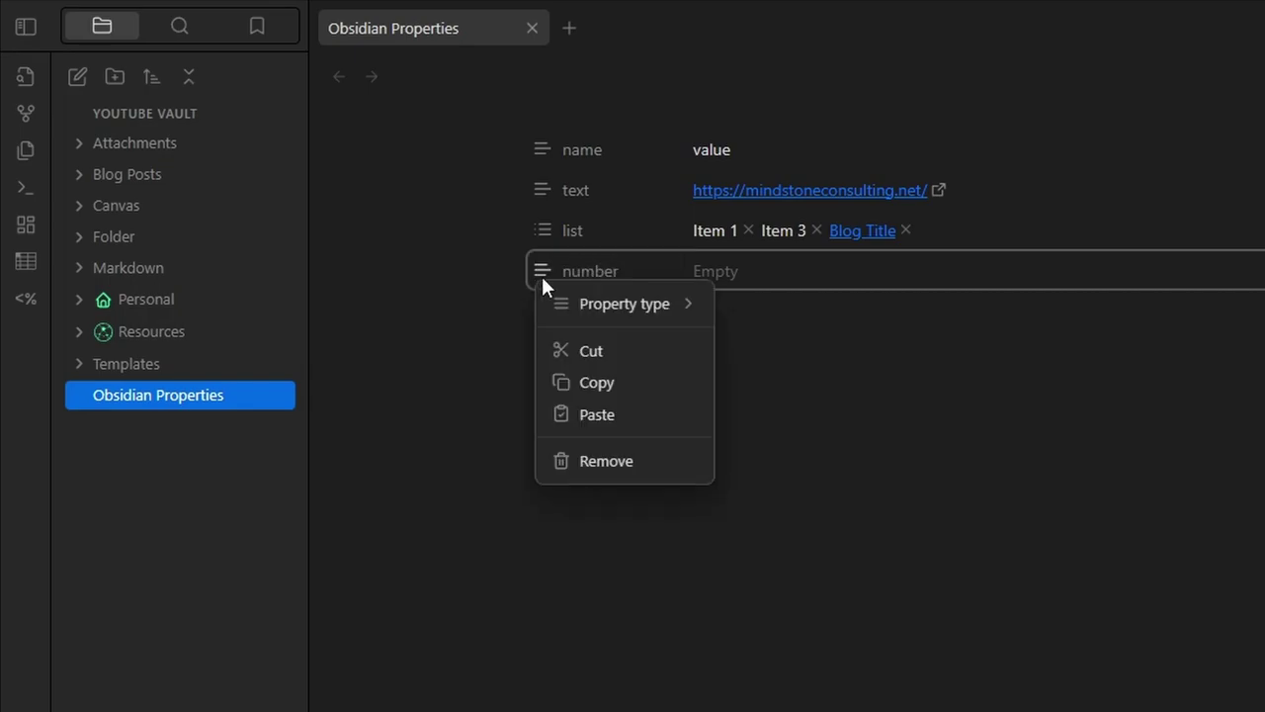
pyautogui.click(789, 369)
pyautogui.click(754, 275)
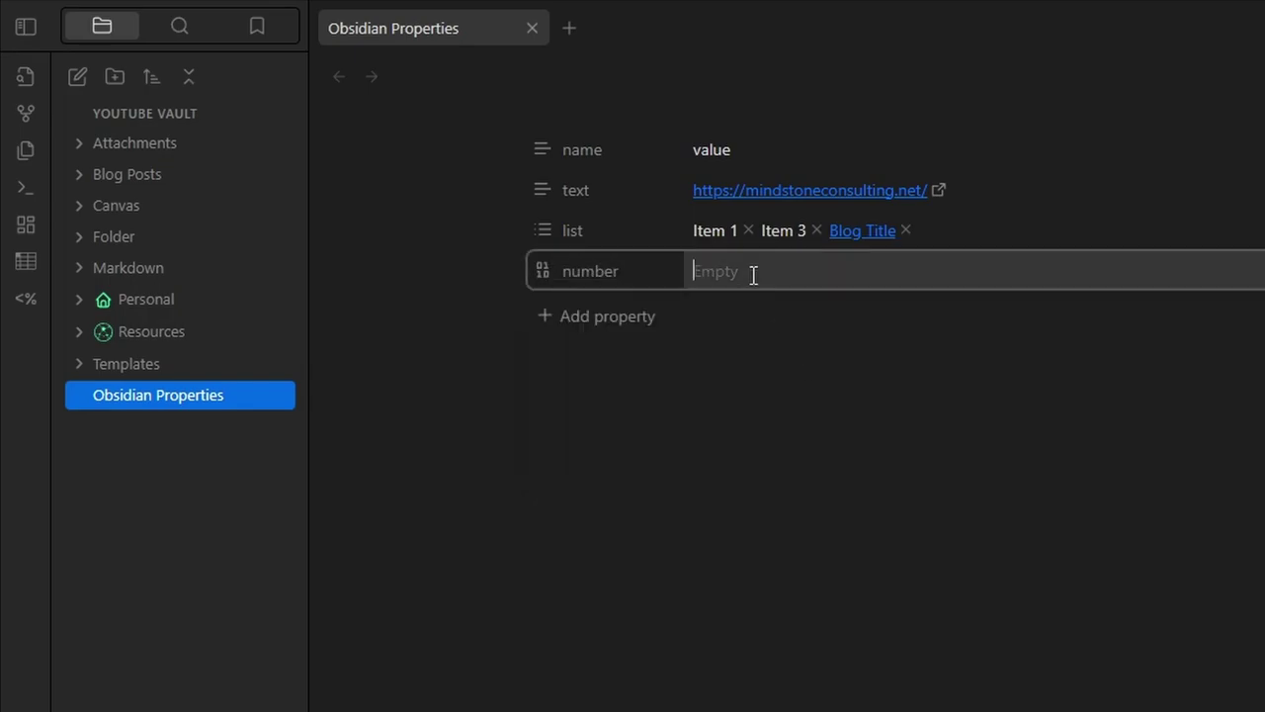
pyautogui.write('33')
# - Test '.', 'e', '+' and '-' characters in the number value, leaving it as 33+-
pyautogui.press('Left')
pyautogui.press('Left')
pyautogui.press('Right')
pyautogui.write('.')
pyautogui.press('BackSpace')
pyautogui.press('Left')
pyautogui.write('e')
pyautogui.press('BackSpace')
pyautogui.press('Right')
pyautogui.write('e')
pyautogui.press('BackSpace')
pyautogui.write('++')
pyautogui.press('BackSpace')
pyautogui.write('-')
pyautogui.press('BackSpace')
pyautogui.write('+-')
pyautogui.press('Escape')
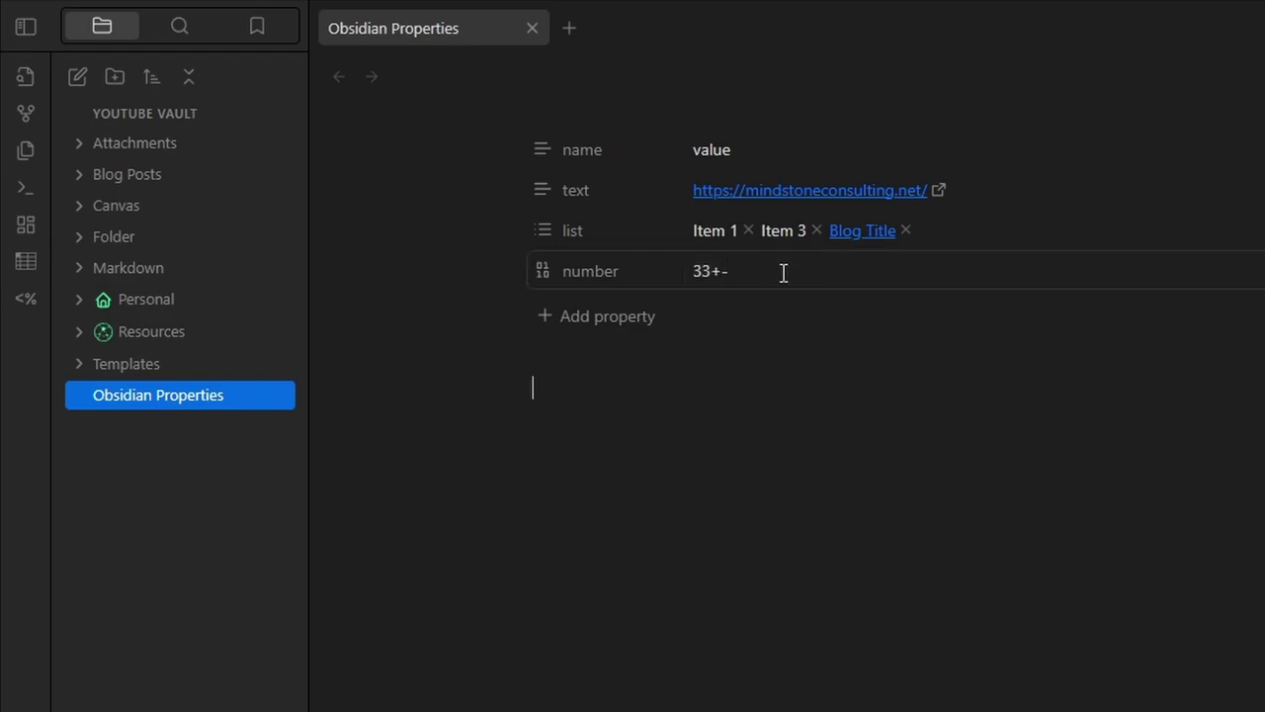
pyautogui.click(608, 316)
# - Name the new property 'checkbox' and make it a Checkbox type
pyautogui.write('chec')
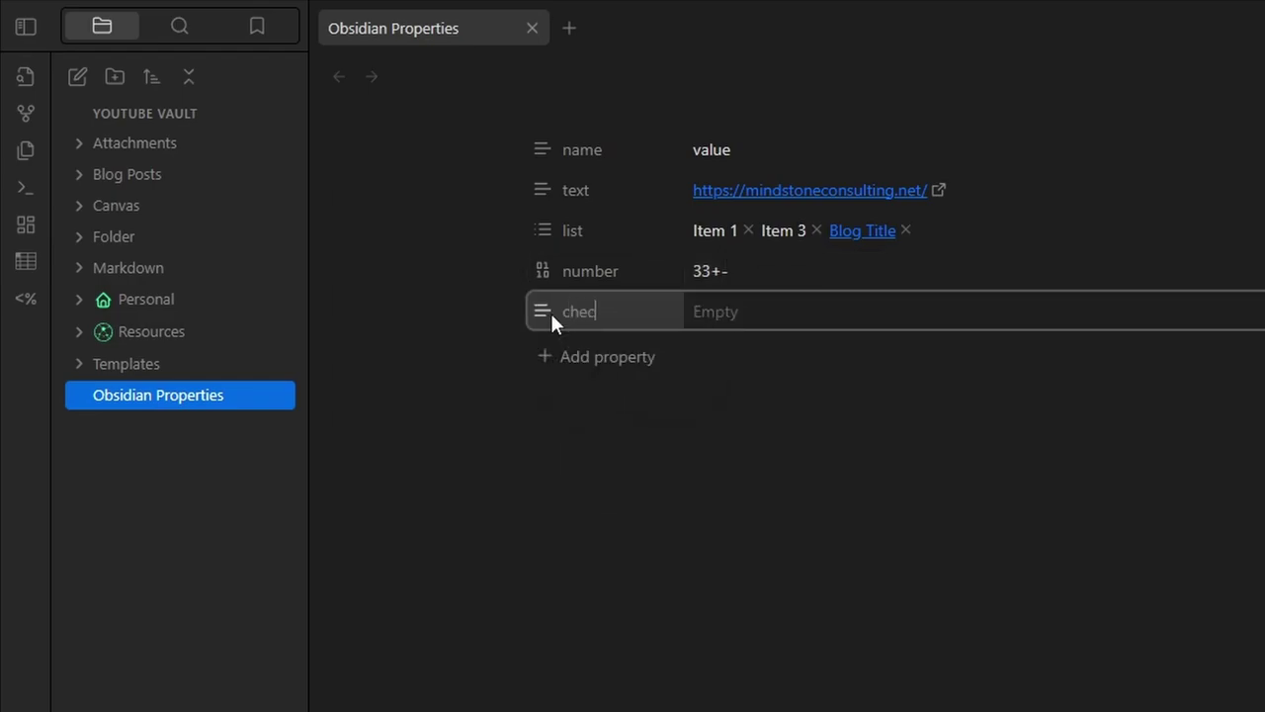
pyautogui.write('kbox')
pyautogui.click(550, 310)
pyautogui.moveTo(643, 339)
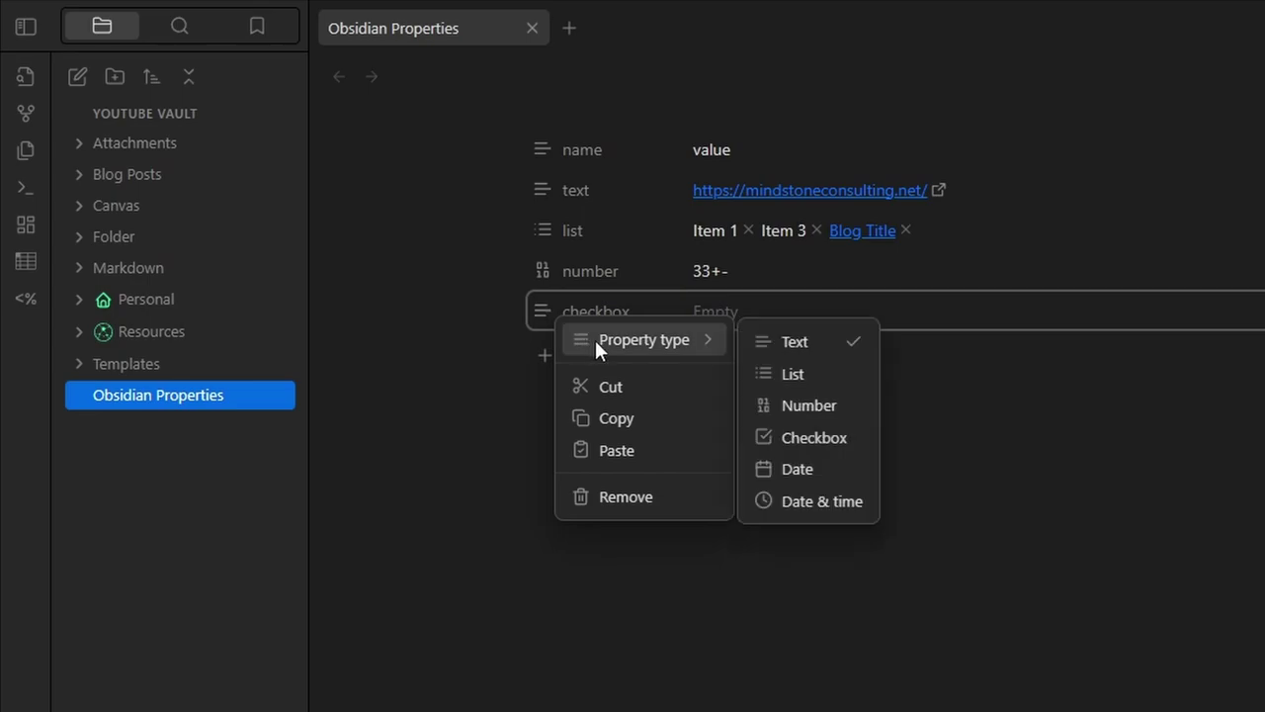
pyautogui.click(776, 438)
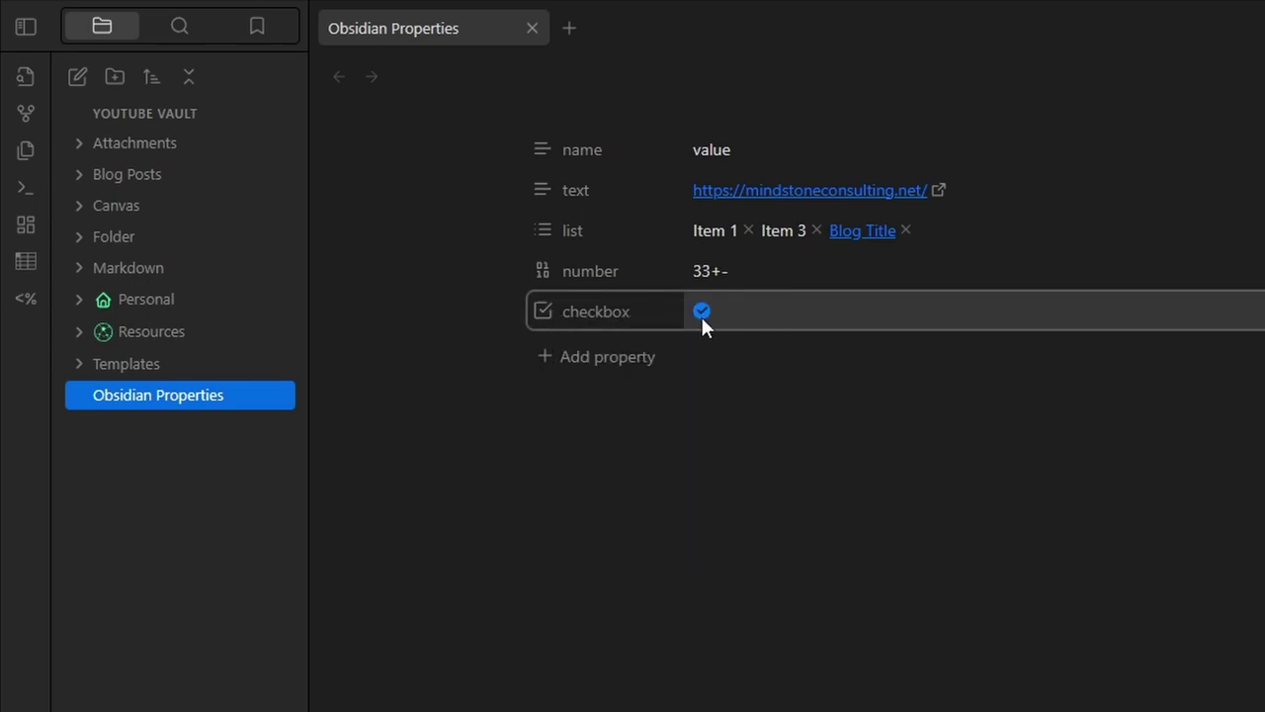
# - Add a Date-type 'date' property set to 17 September 2023
pyautogui.click(623, 358)
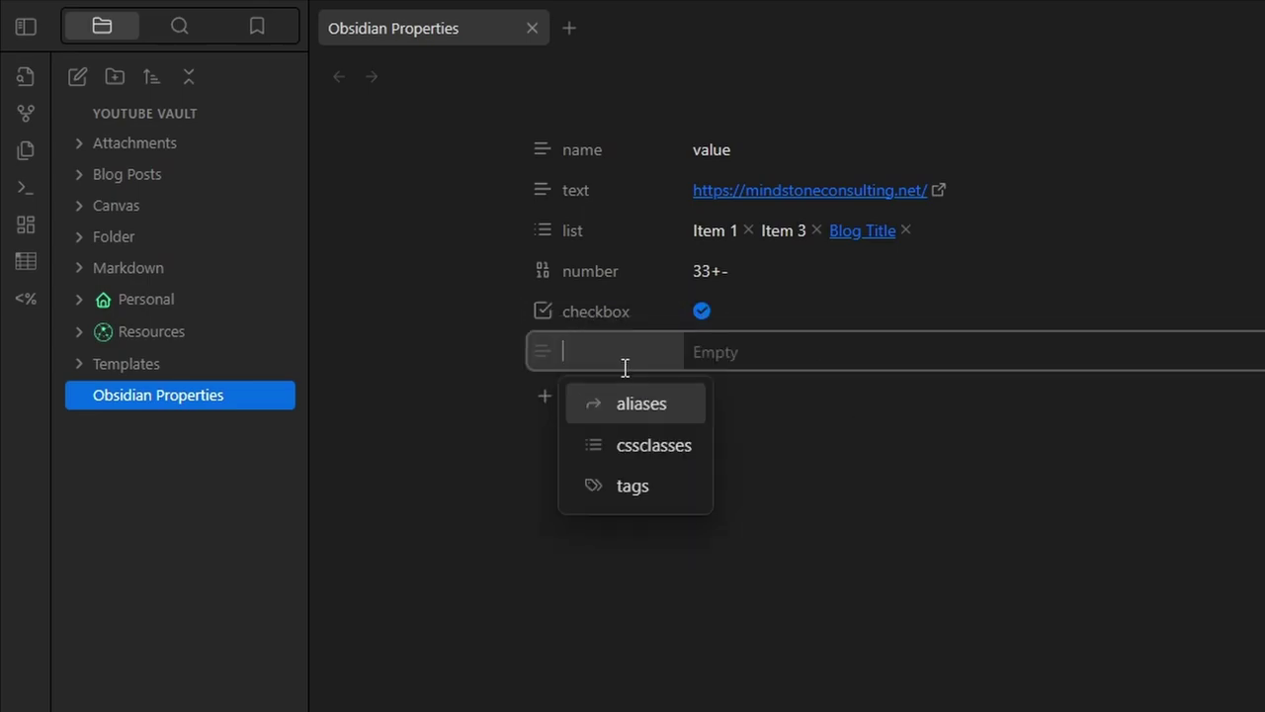
pyautogui.write('date')
pyautogui.click(549, 358)
pyautogui.moveTo(622, 376)
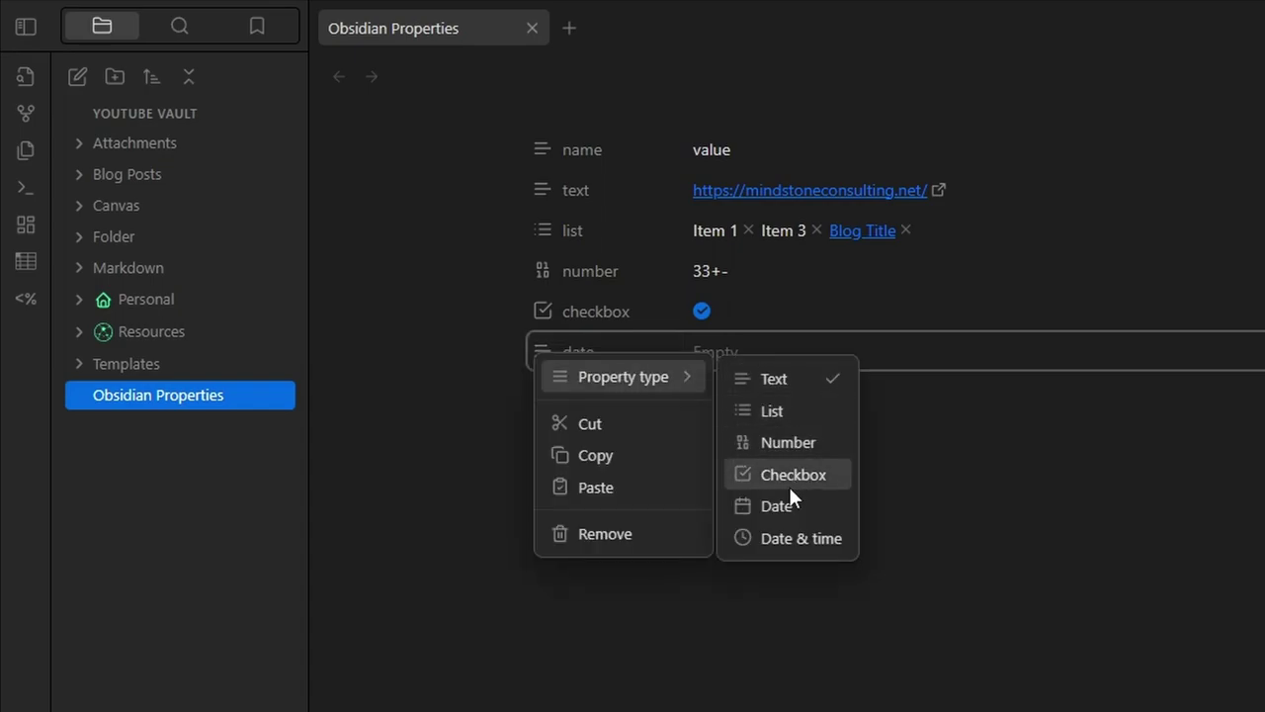
pyautogui.click(791, 504)
pyautogui.click(699, 352)
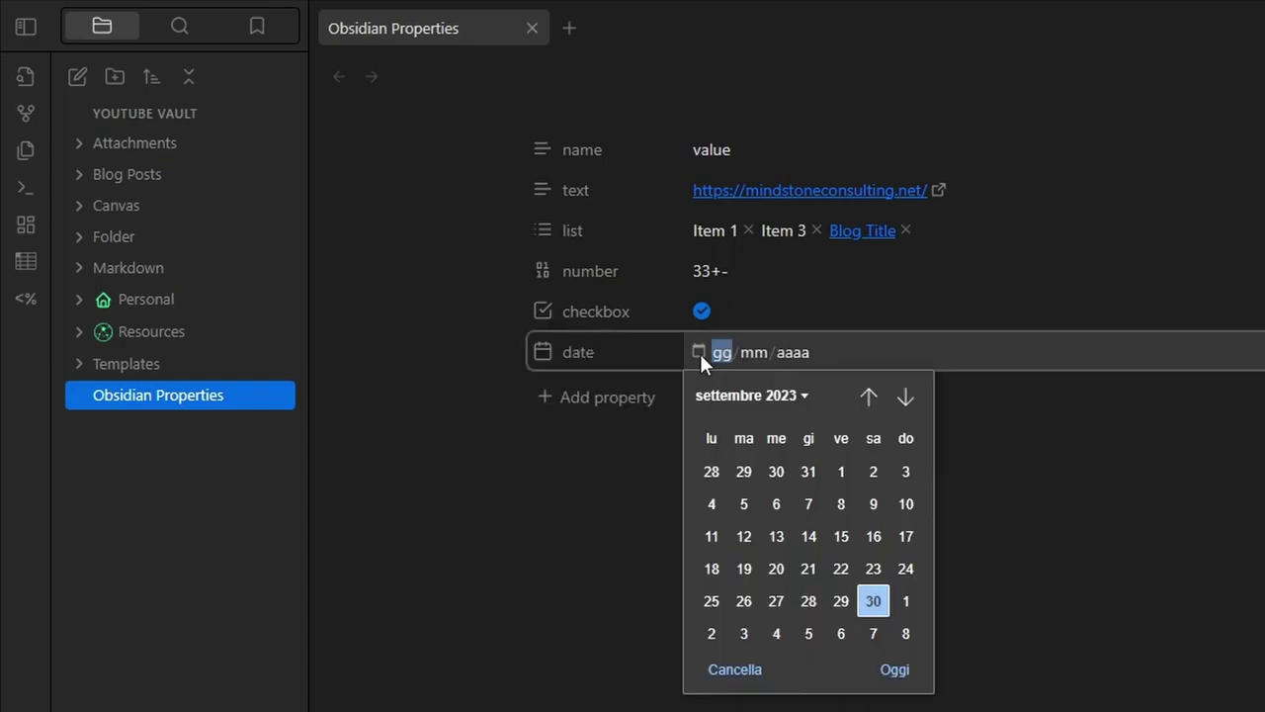
pyautogui.click(906, 537)
# - Add a Date & time 'date and time' property set to 1 October 2023, 16:05
pyautogui.click(598, 398)
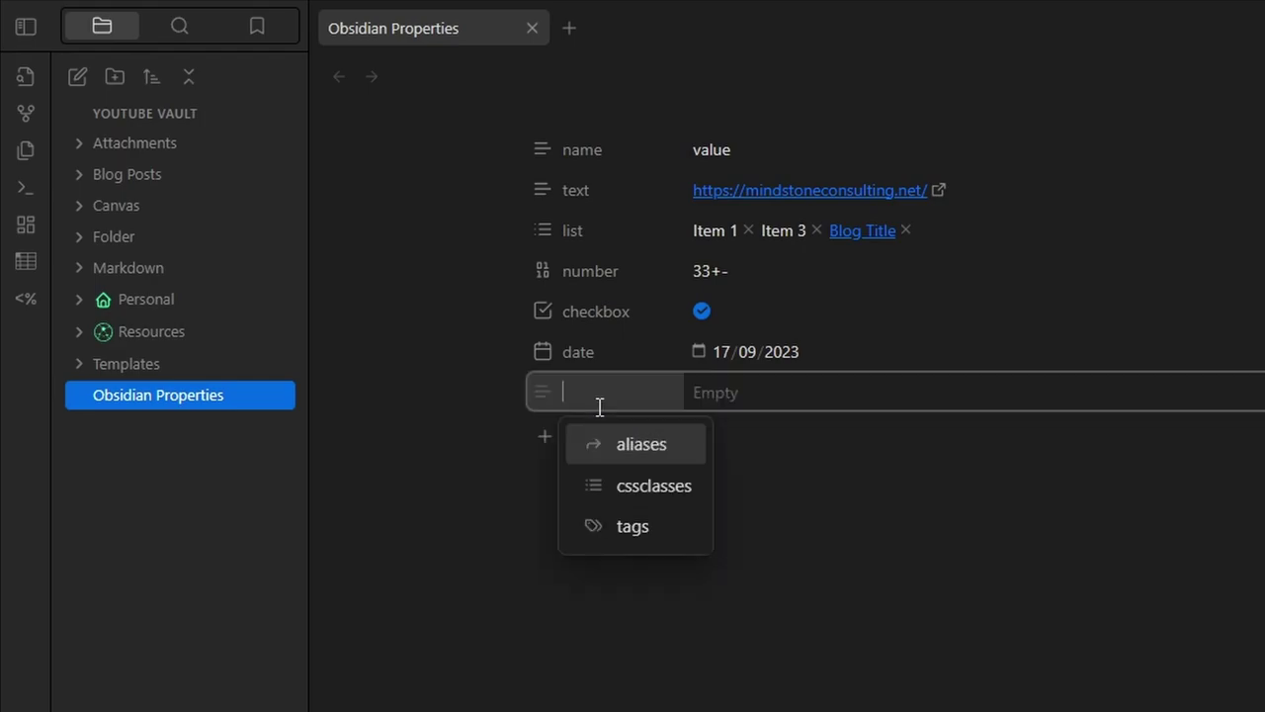
pyautogui.write('date and time')
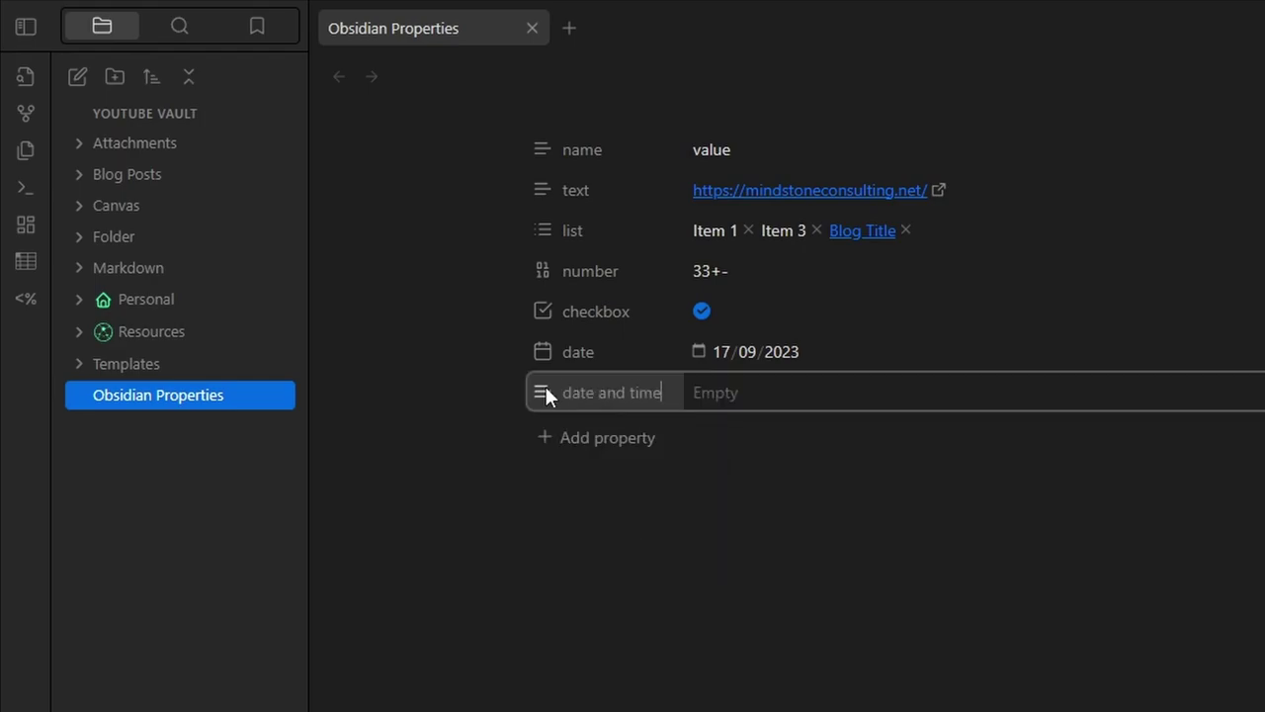
pyautogui.click(545, 392)
pyautogui.click(799, 576)
pyautogui.click(701, 388)
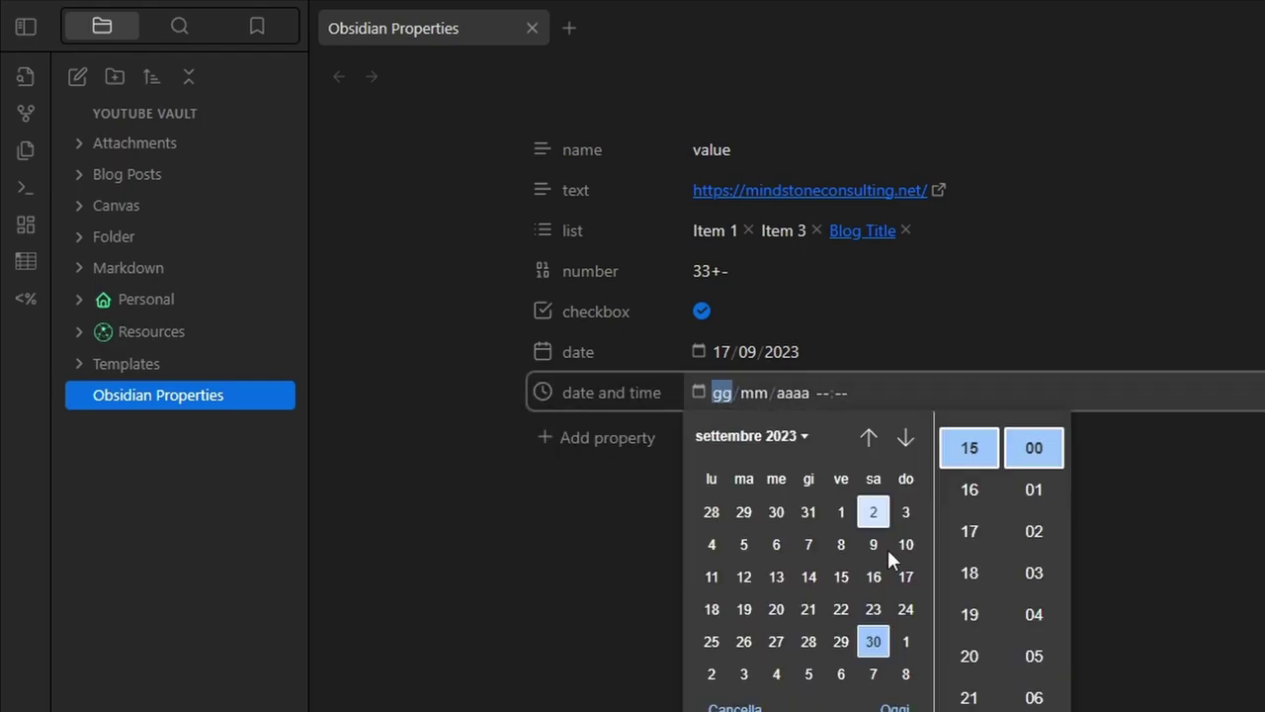
pyautogui.click(906, 642)
pyautogui.click(969, 489)
pyautogui.click(1033, 656)
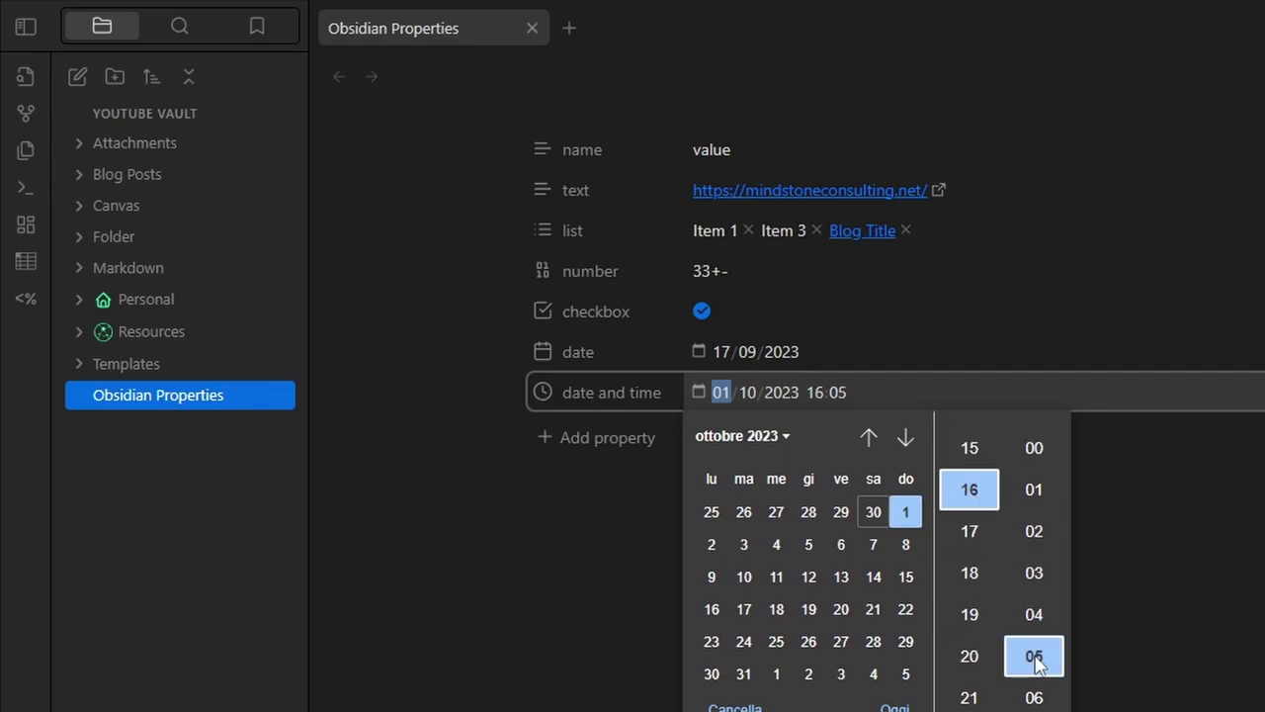
pyautogui.click(1199, 644)
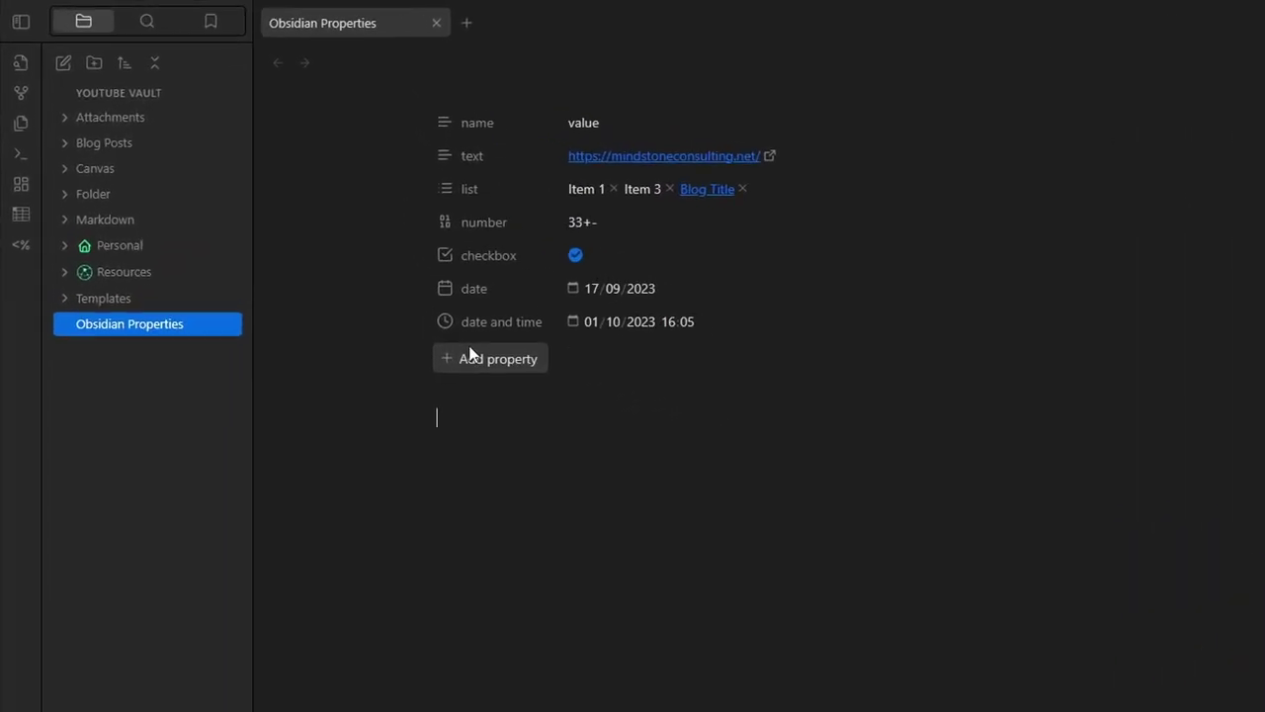
# - Add a 'topic' property with the value Obsidian
pyautogui.click(359, 271)
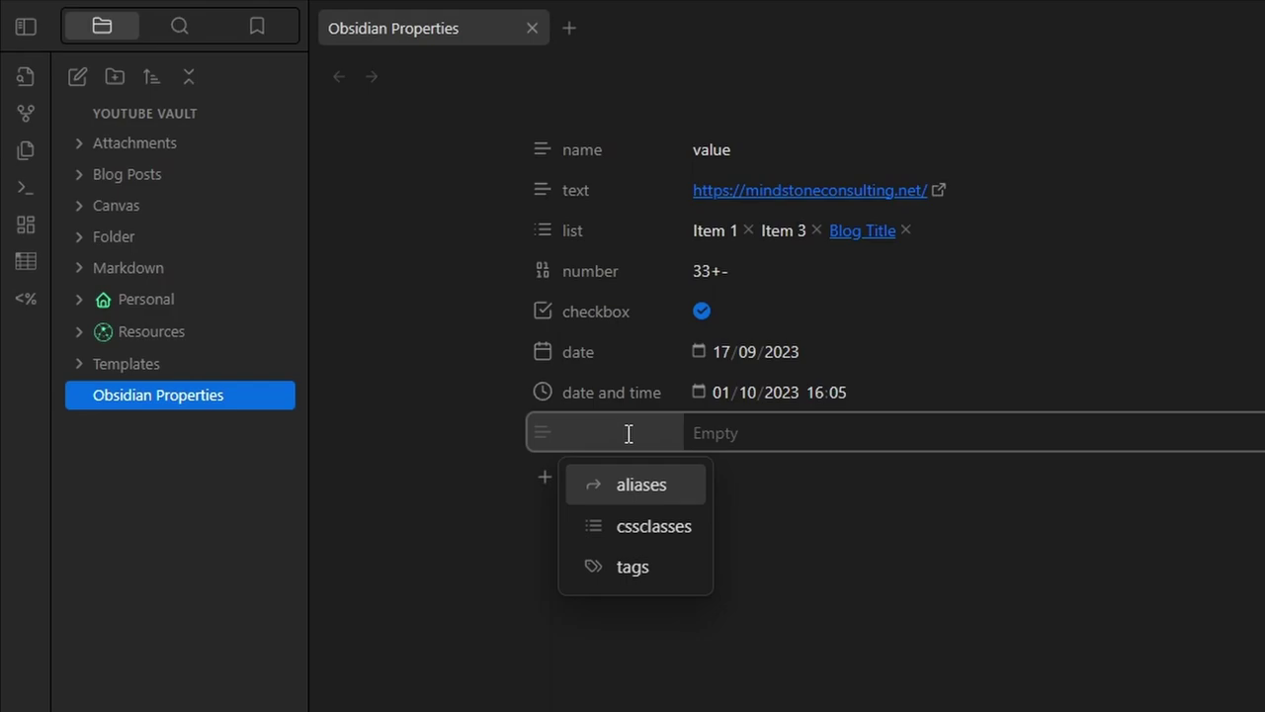
pyautogui.write('topic')
pyautogui.press('Tab')
pyautogui.write('Obsidian')
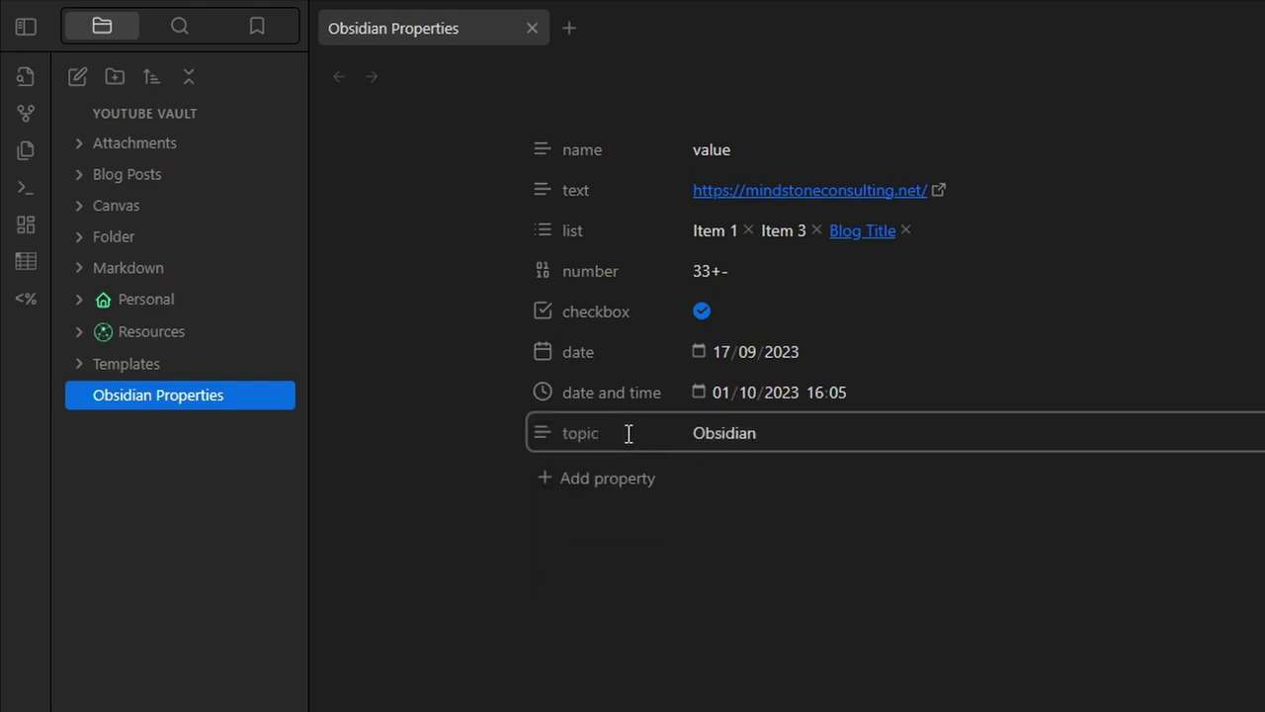
# - Create a new note titled 'Note' and dock it in a right split
pyautogui.click(79, 76)
pyautogui.write('Note')
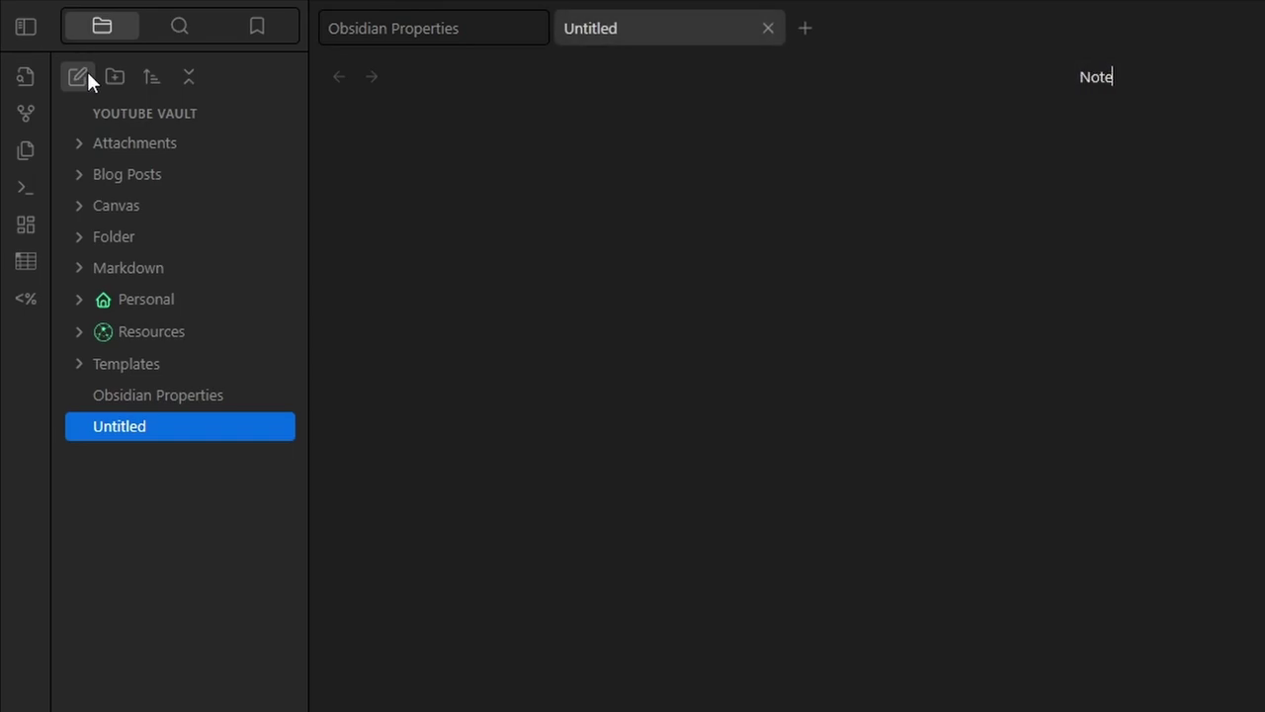
pyautogui.press('Return')
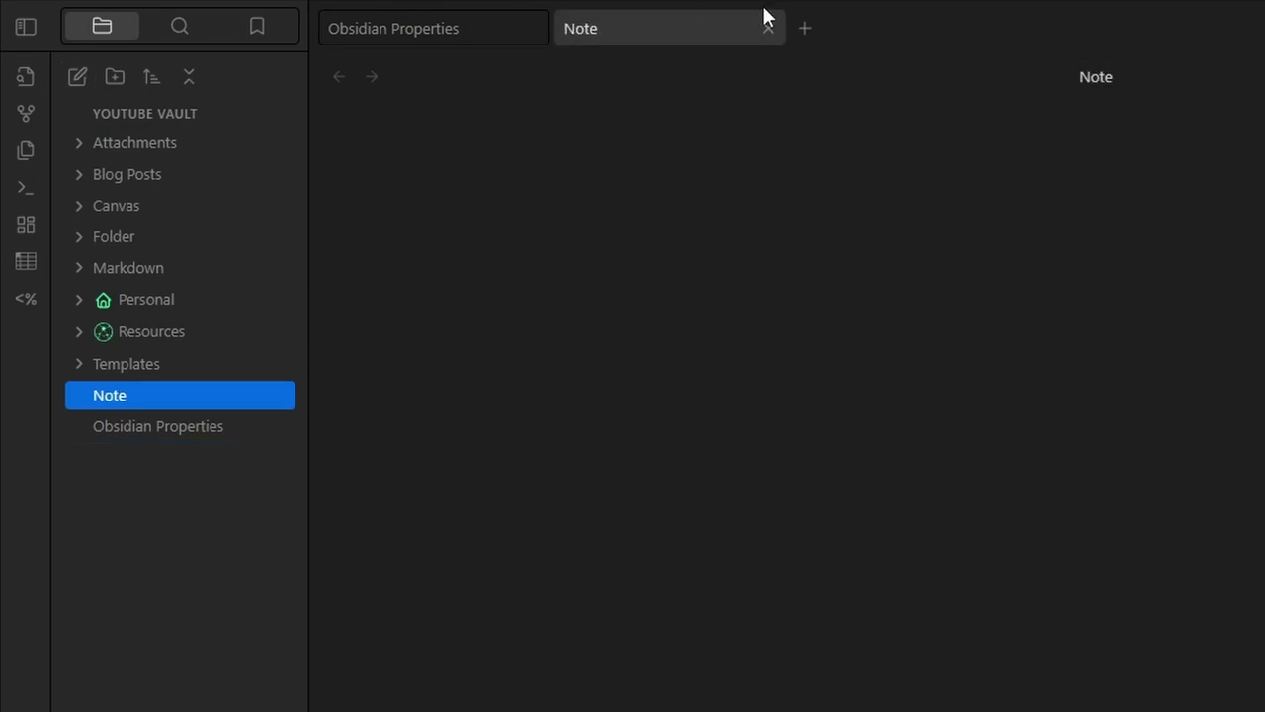
pyautogui.moveTo(556, 23); pyautogui.dragTo(1095, 403)
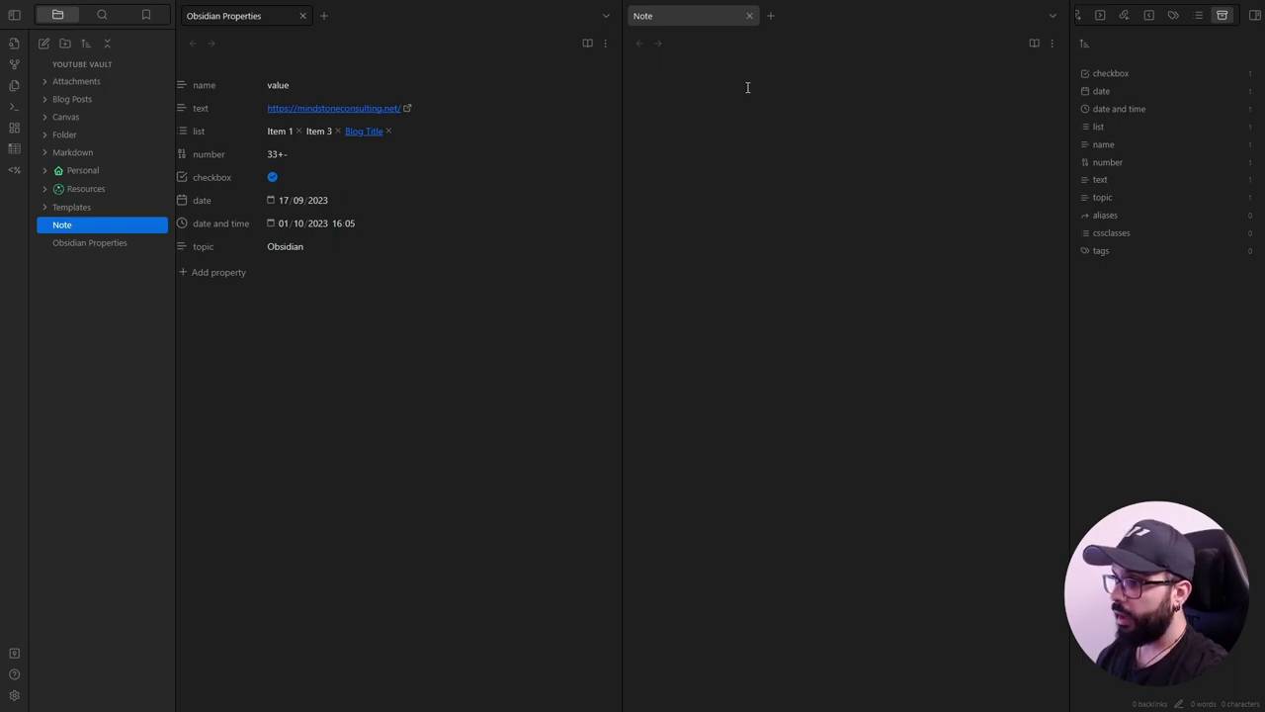
# - In Note, add the topic property with value Obsidian and change topic to a List type
pyautogui.hotkey('ctrl', ';')
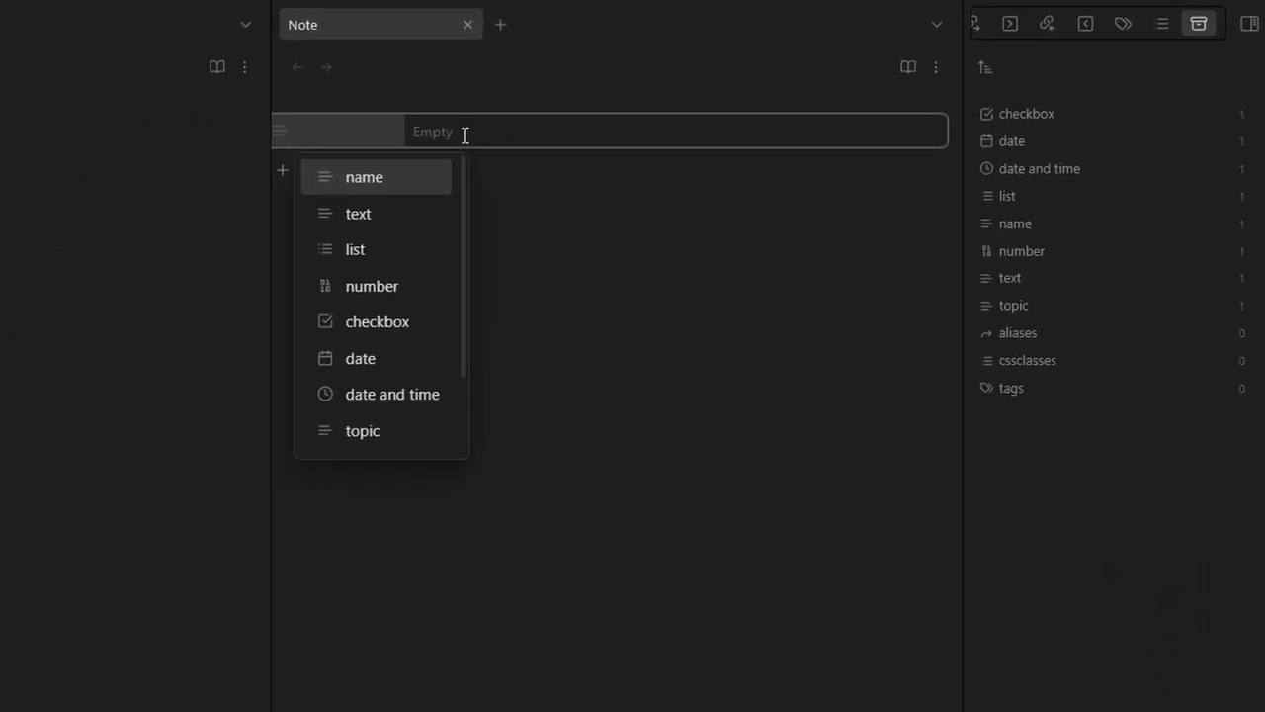
pyautogui.press('Down')
pyautogui.press('Down')
pyautogui.press('Down')
pyautogui.press('Down')
pyautogui.press('Return')
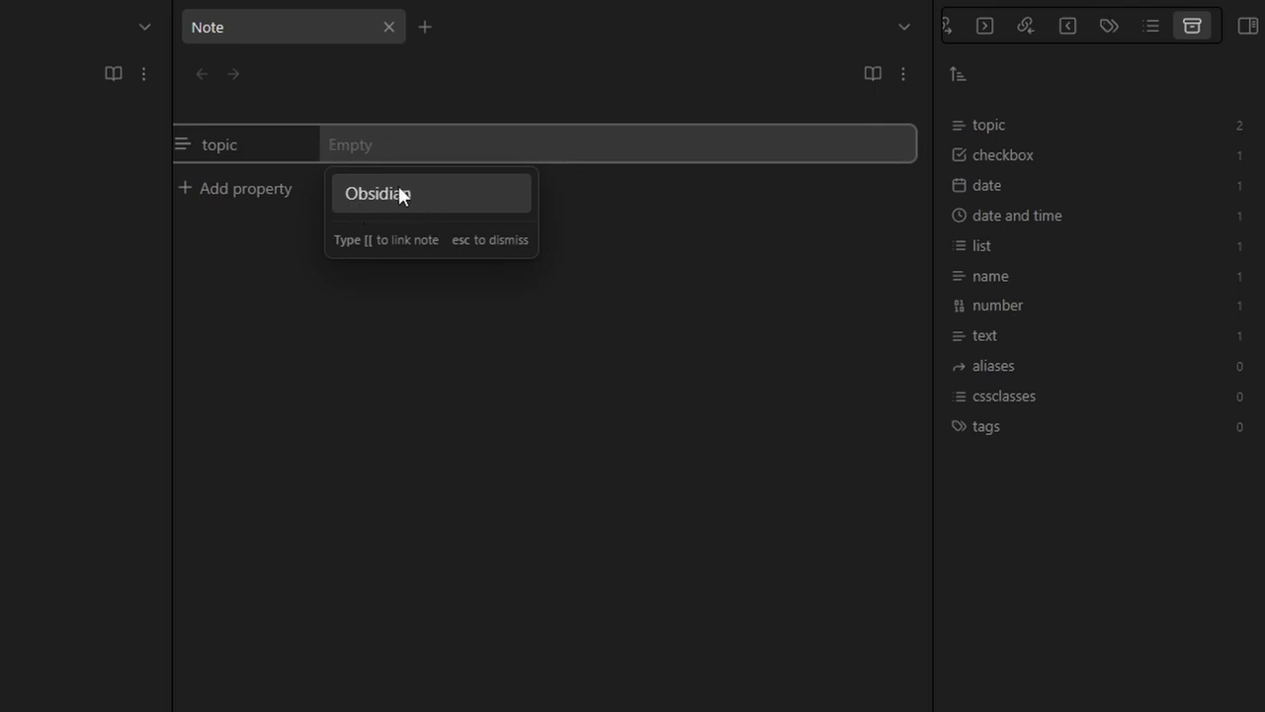
pyautogui.click(401, 194)
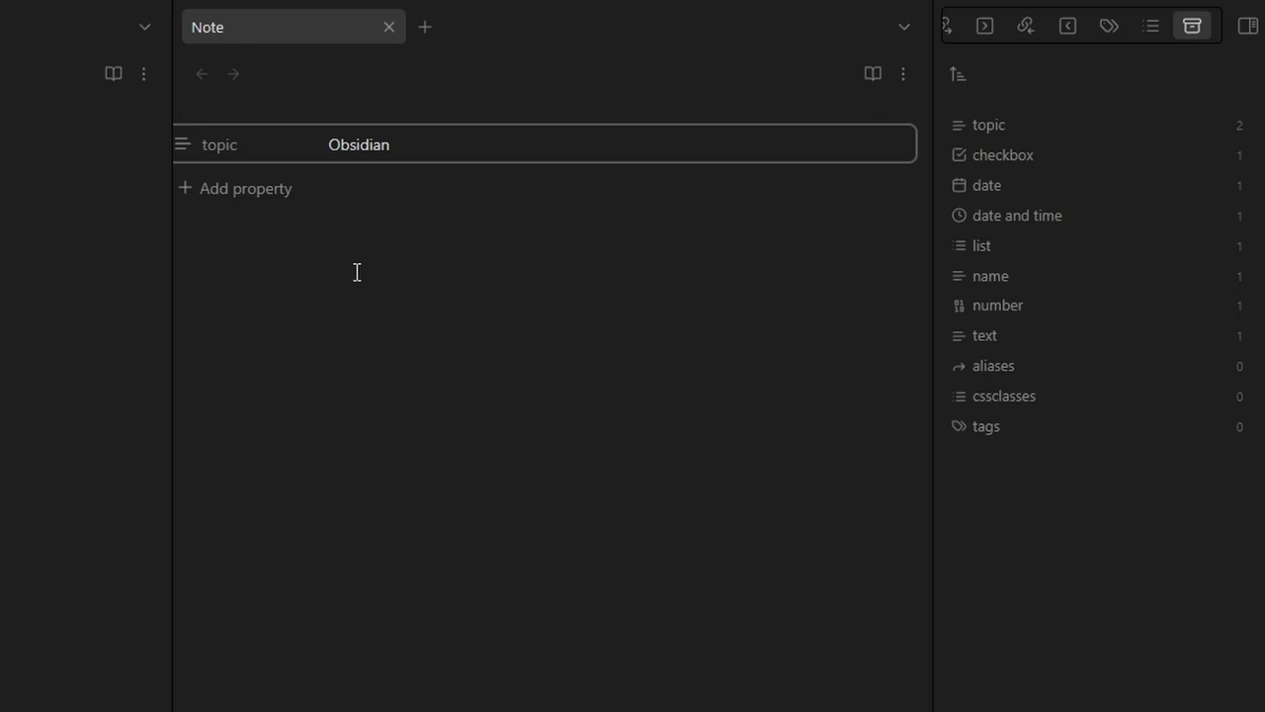
pyautogui.click(176, 144)
pyautogui.moveTo(265, 169)
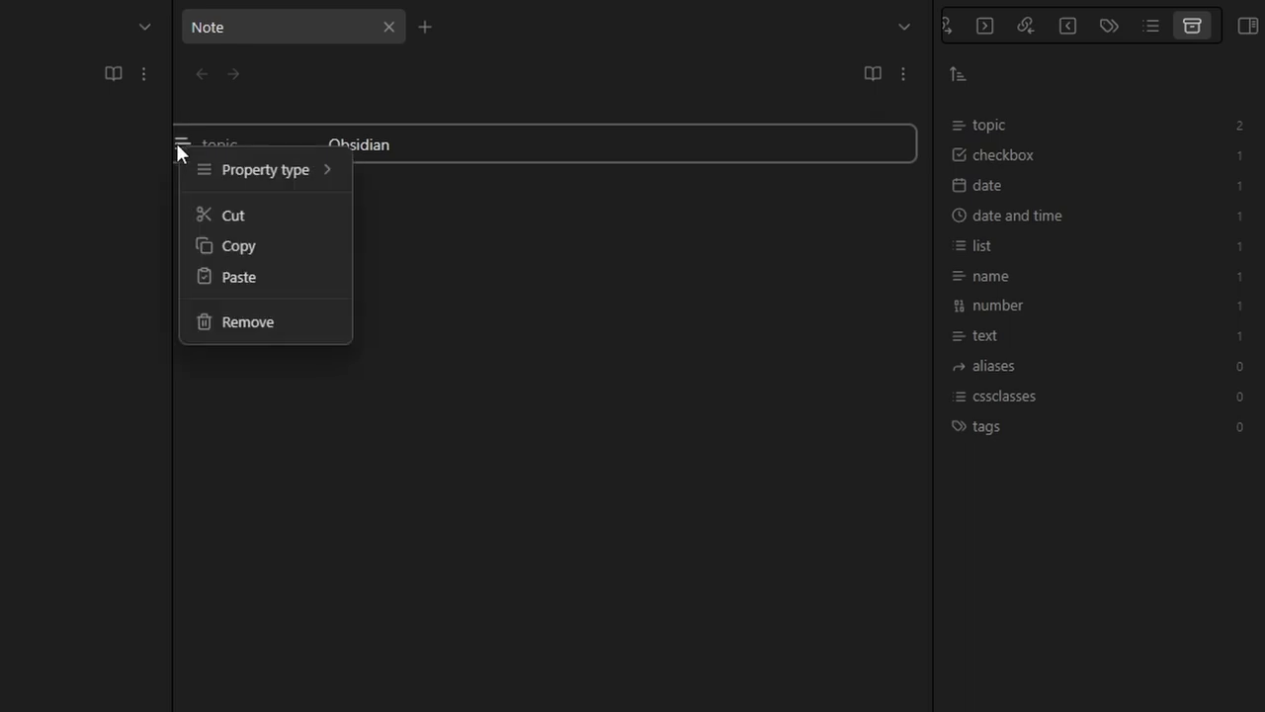
pyautogui.click(396, 202)
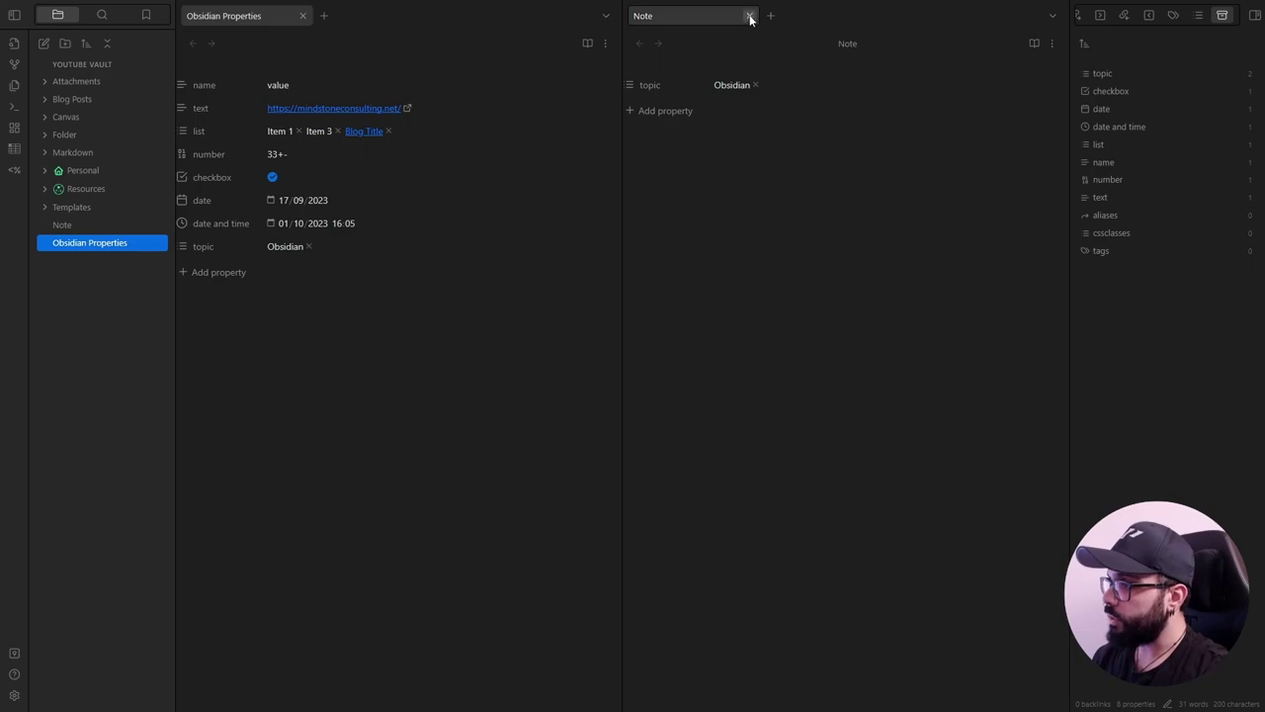
# - Close Note and search the vault by the date property, finding date and date and time
pyautogui.click(749, 16)
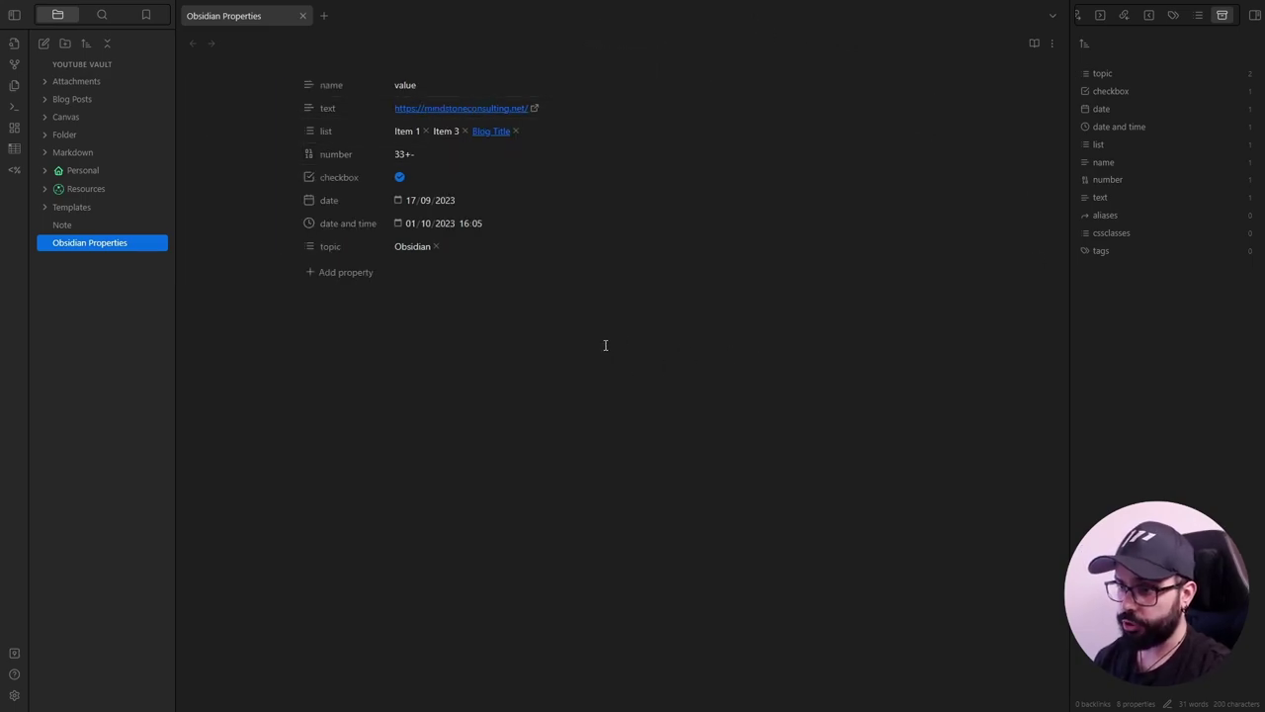
pyautogui.click(543, 378)
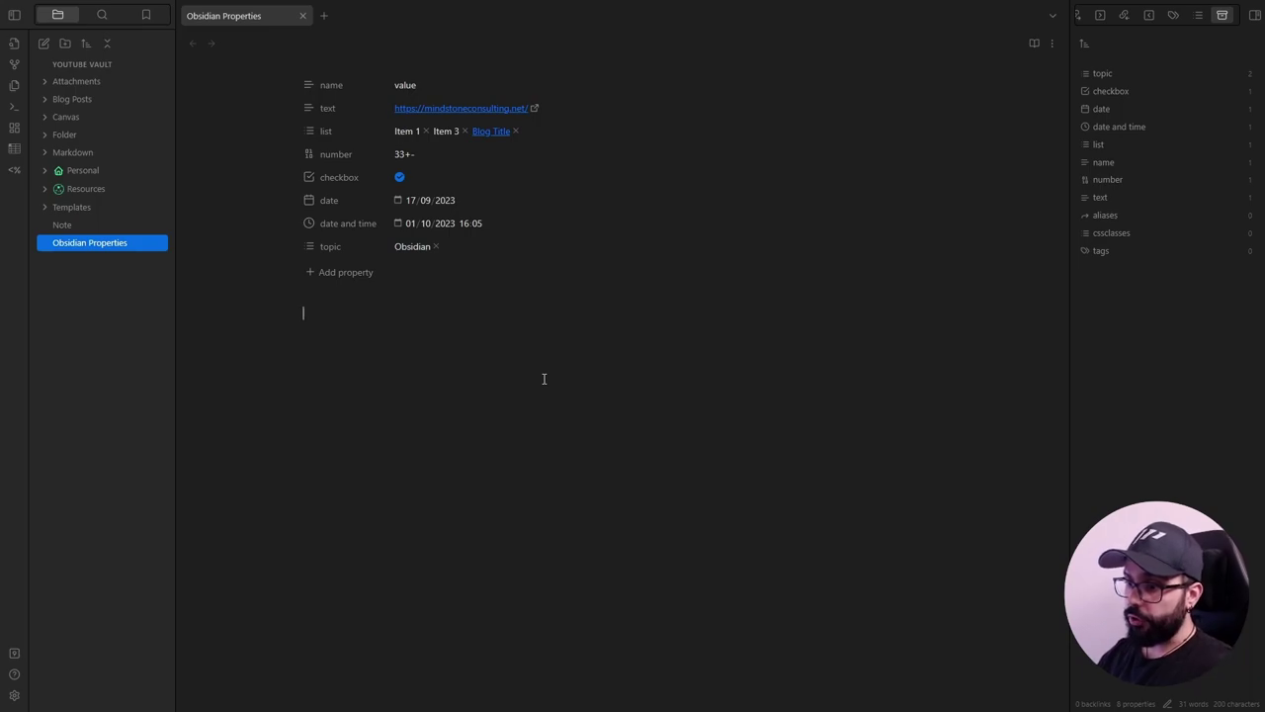
pyautogui.click(83, 13)
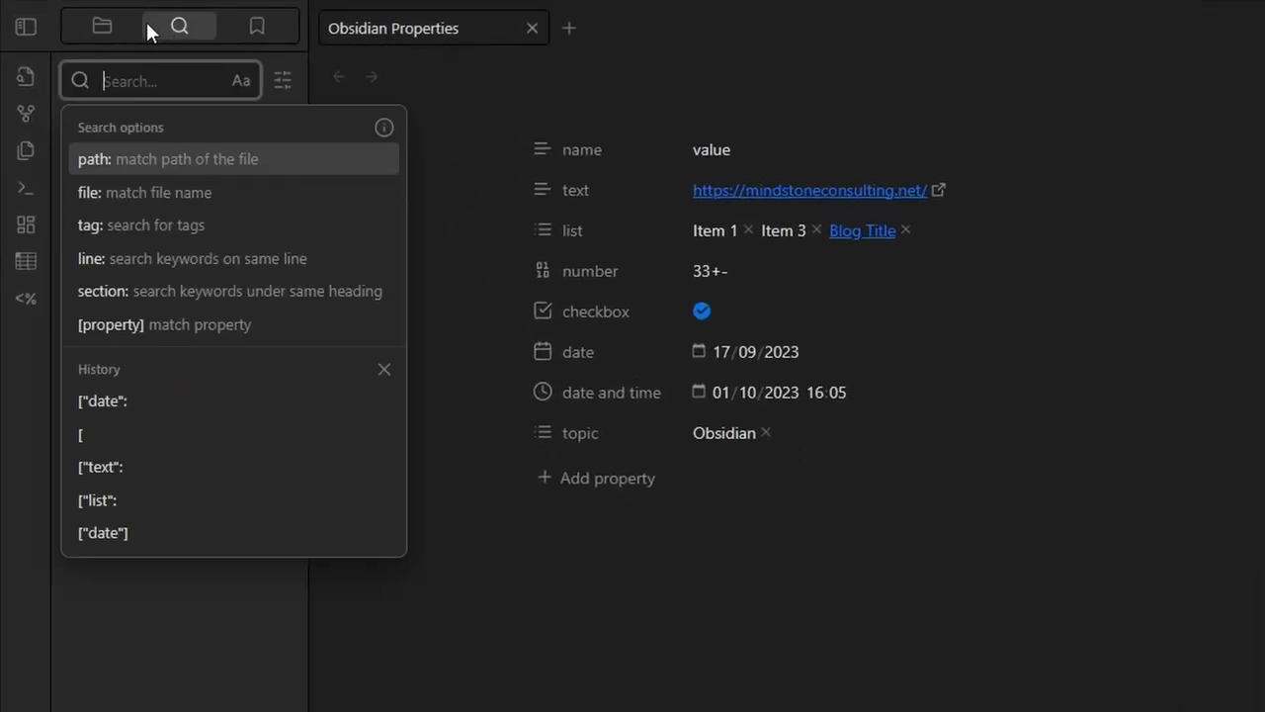
pyautogui.write('[')
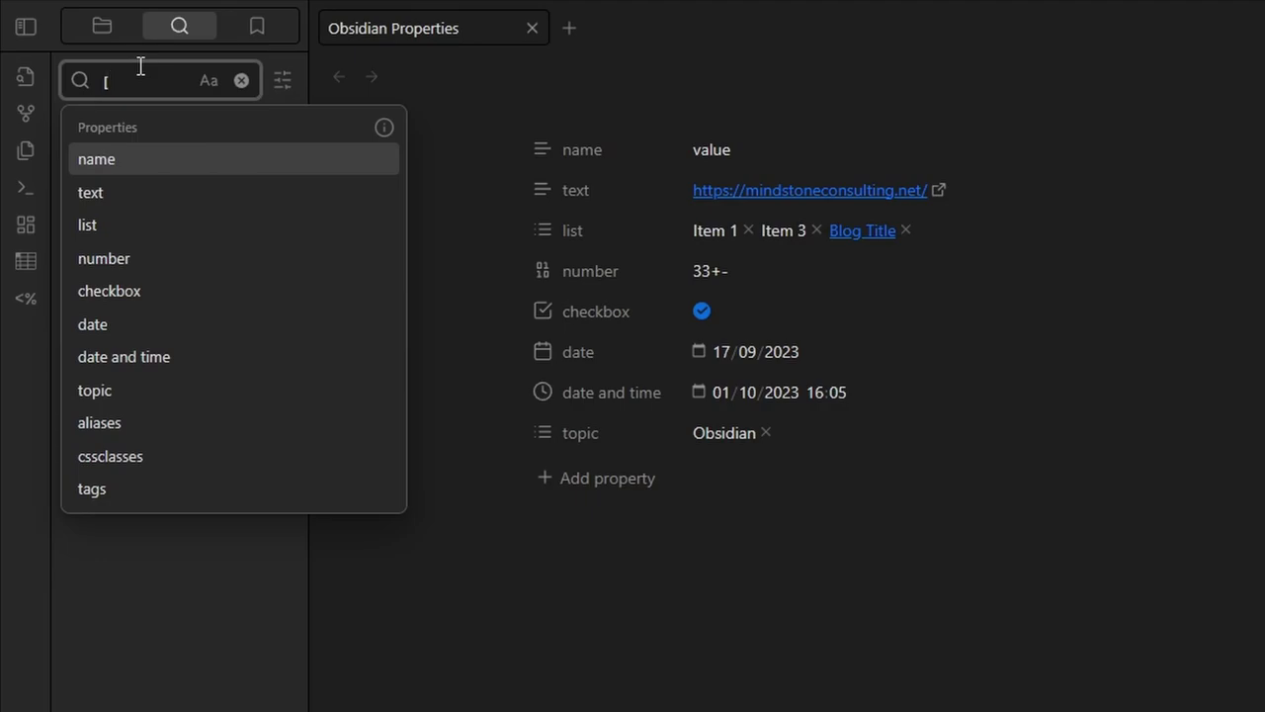
pyautogui.press('Down')
pyautogui.press('Down')
pyautogui.press('Down')
pyautogui.press('Down')
pyautogui.press('Up')
pyautogui.press('Up')
pyautogui.press('Up')
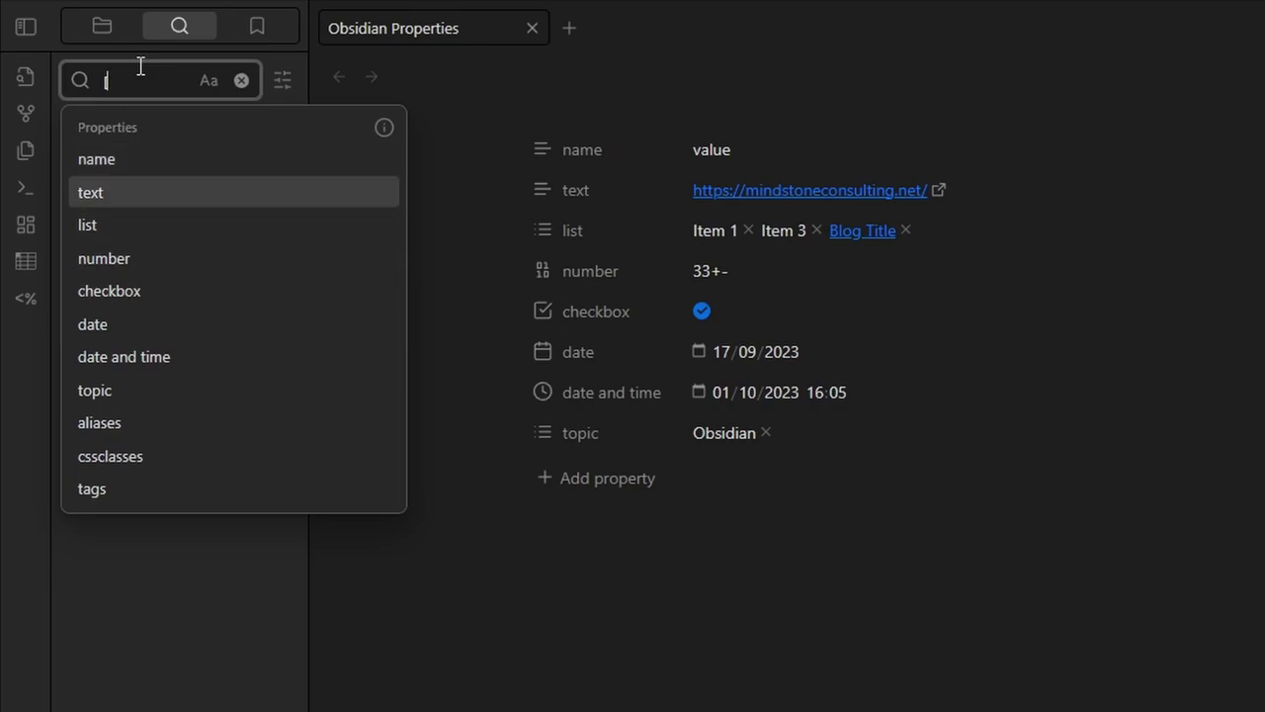
pyautogui.press('Down')
pyautogui.press('Down')
pyautogui.press('Down')
pyautogui.press('Down')
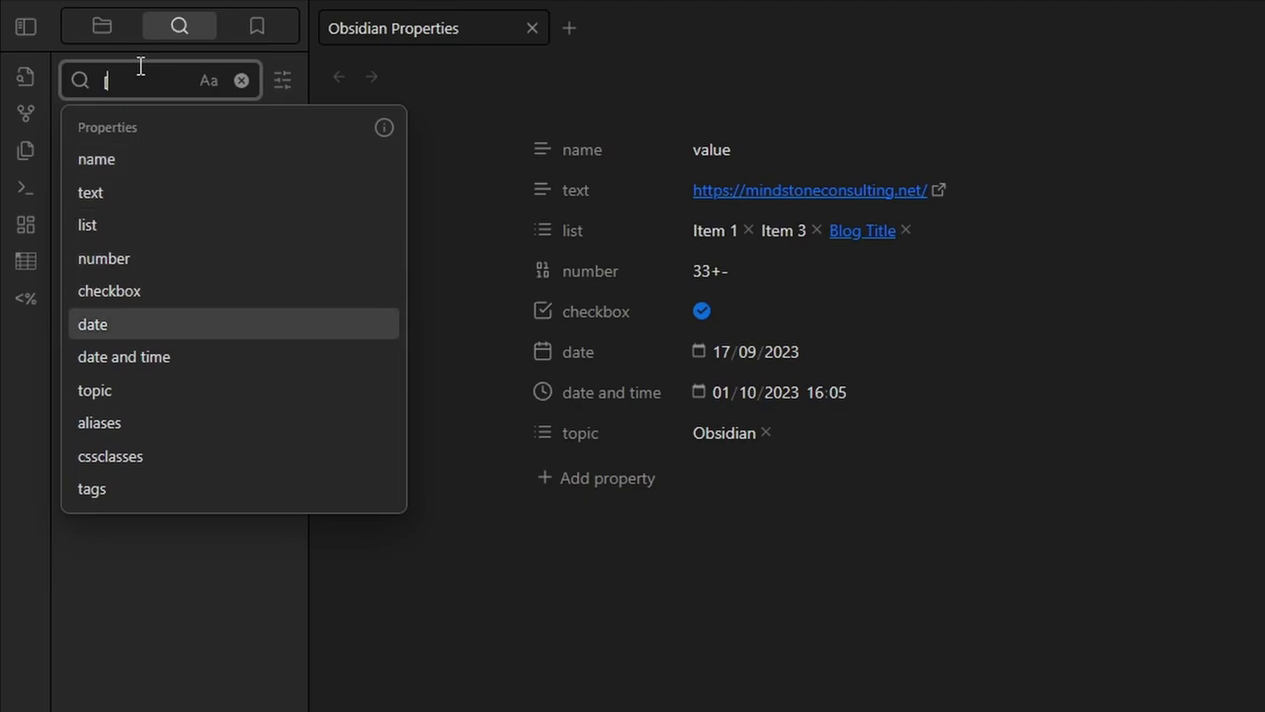
pyautogui.press('Return')
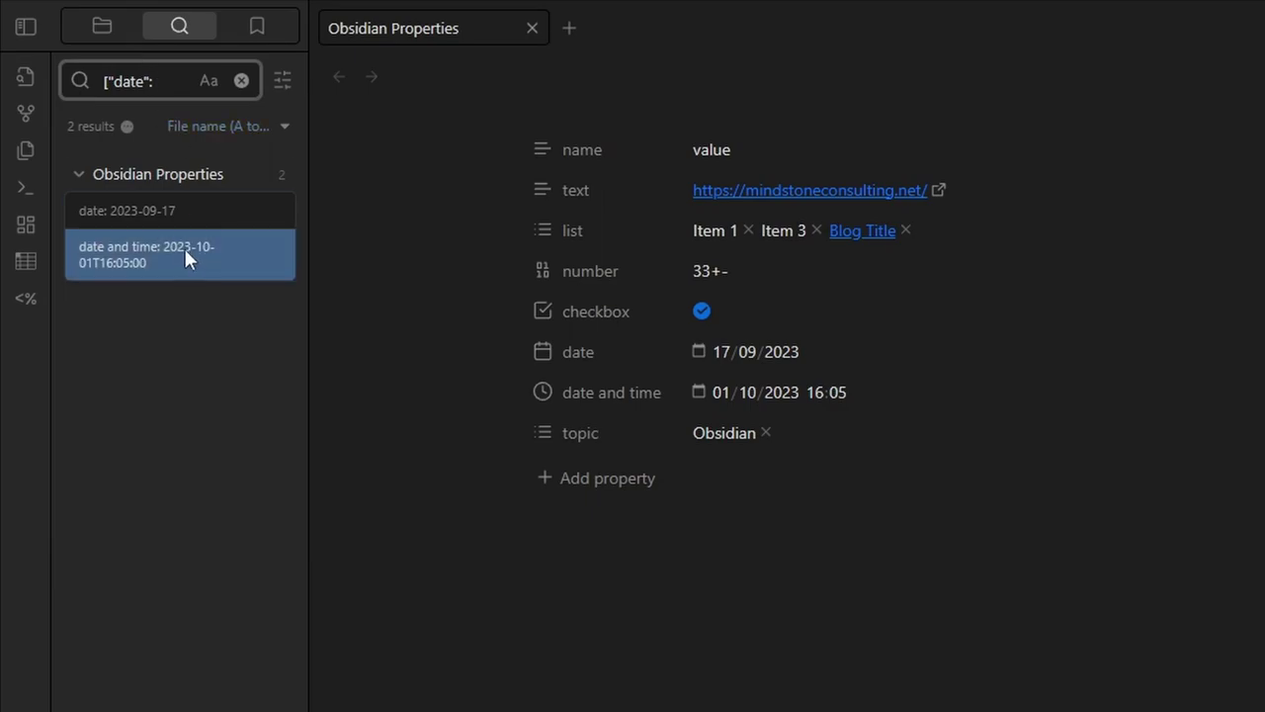
pyautogui.click(166, 214)
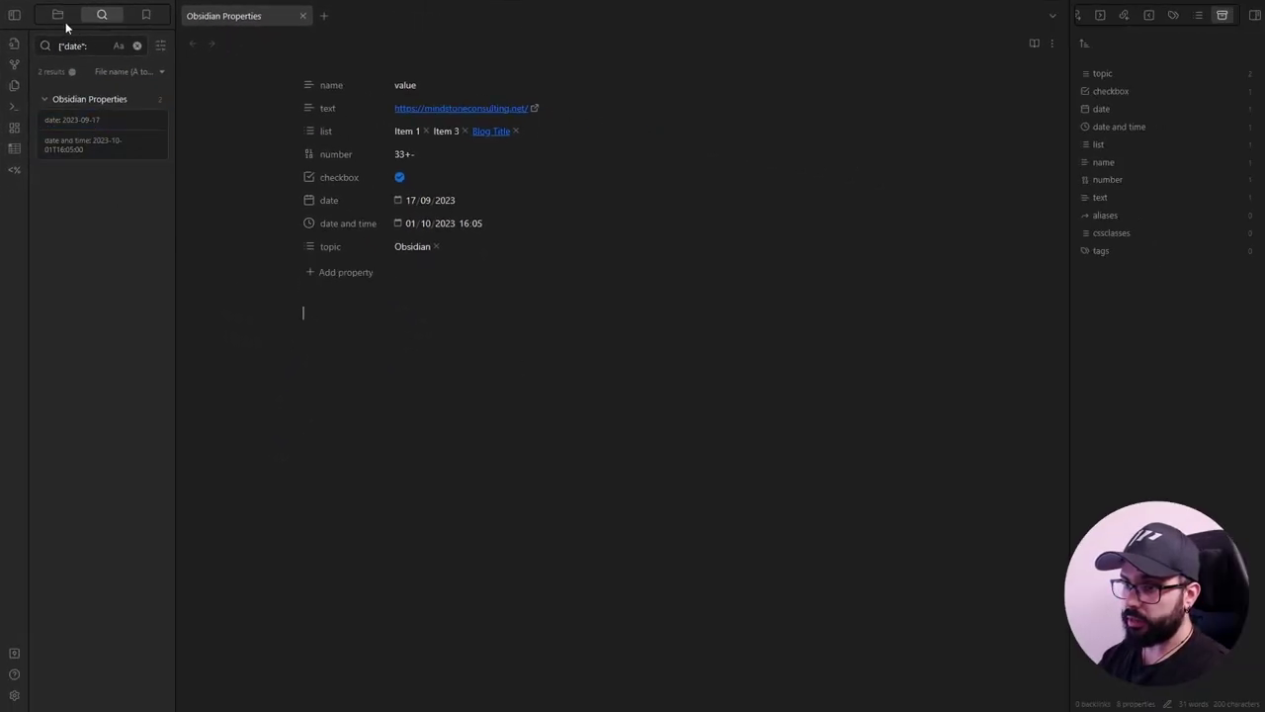
# - Switch the left sidebar back to the Files tab
pyautogui.click(59, 16)
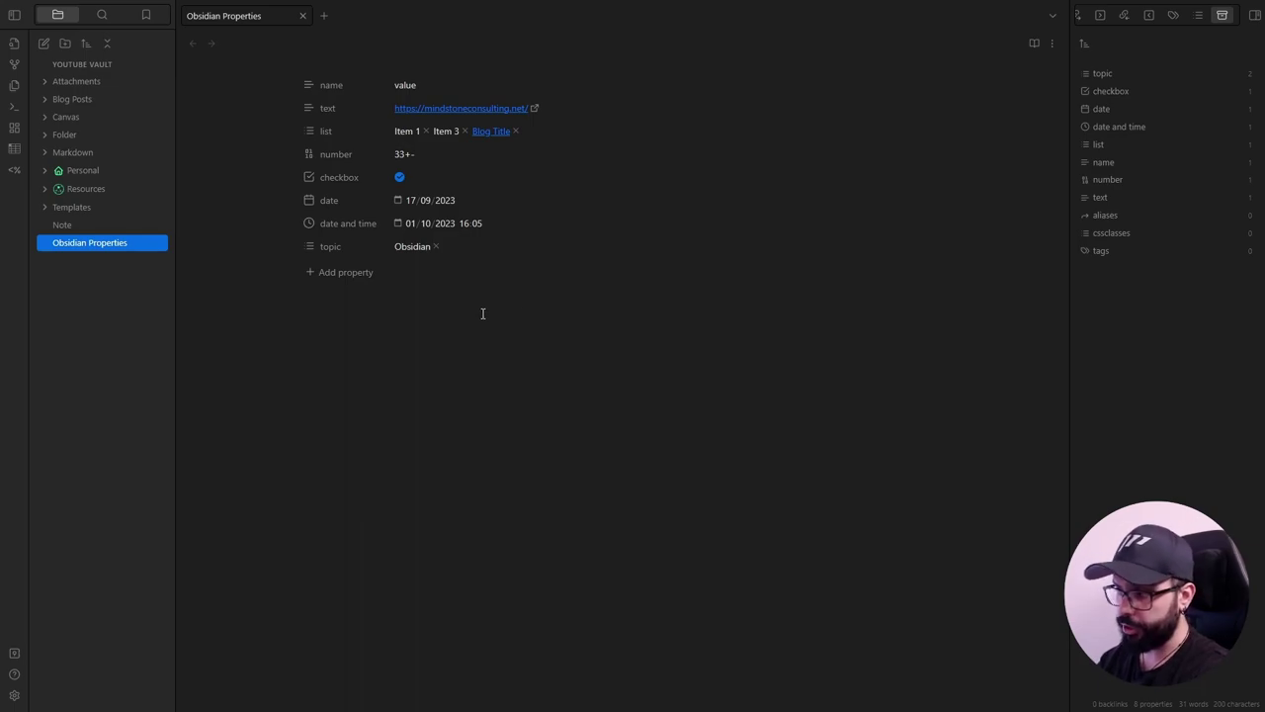
# - Switch the Obsidian Properties note to Source mode to show its properties as YAML frontmatter
pyautogui.click(1053, 44)
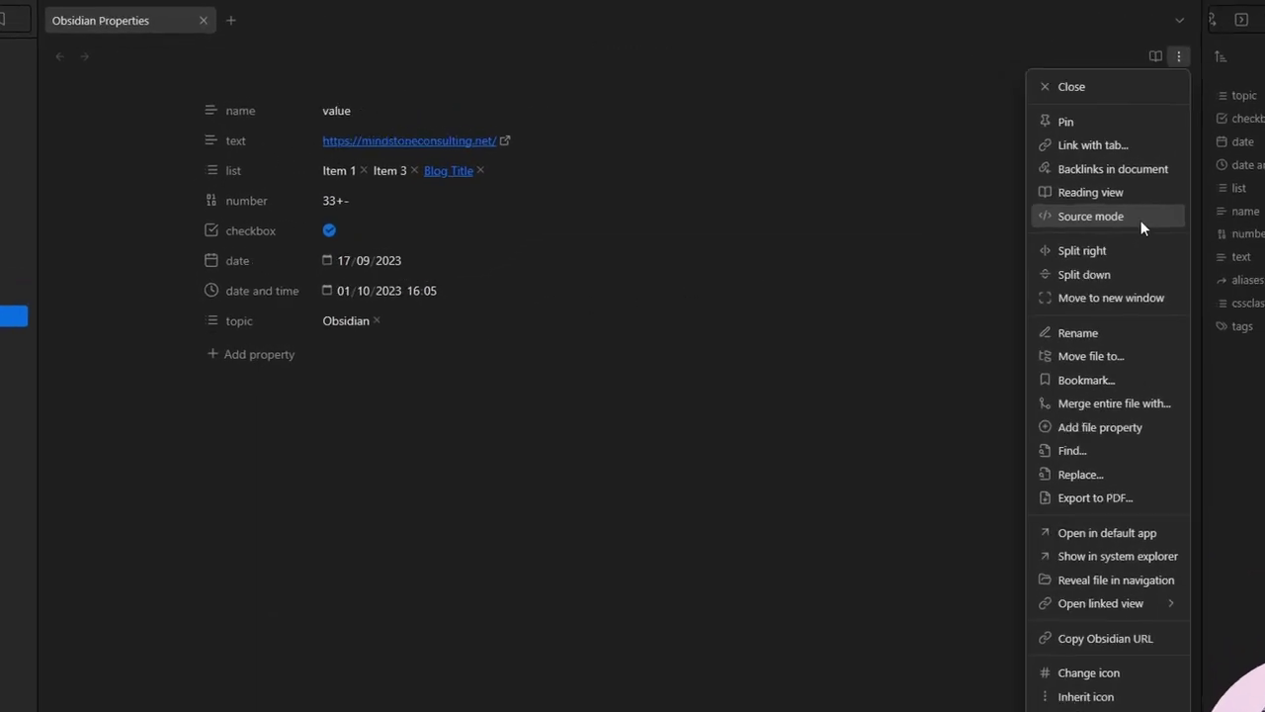
pyautogui.click(1027, 167)
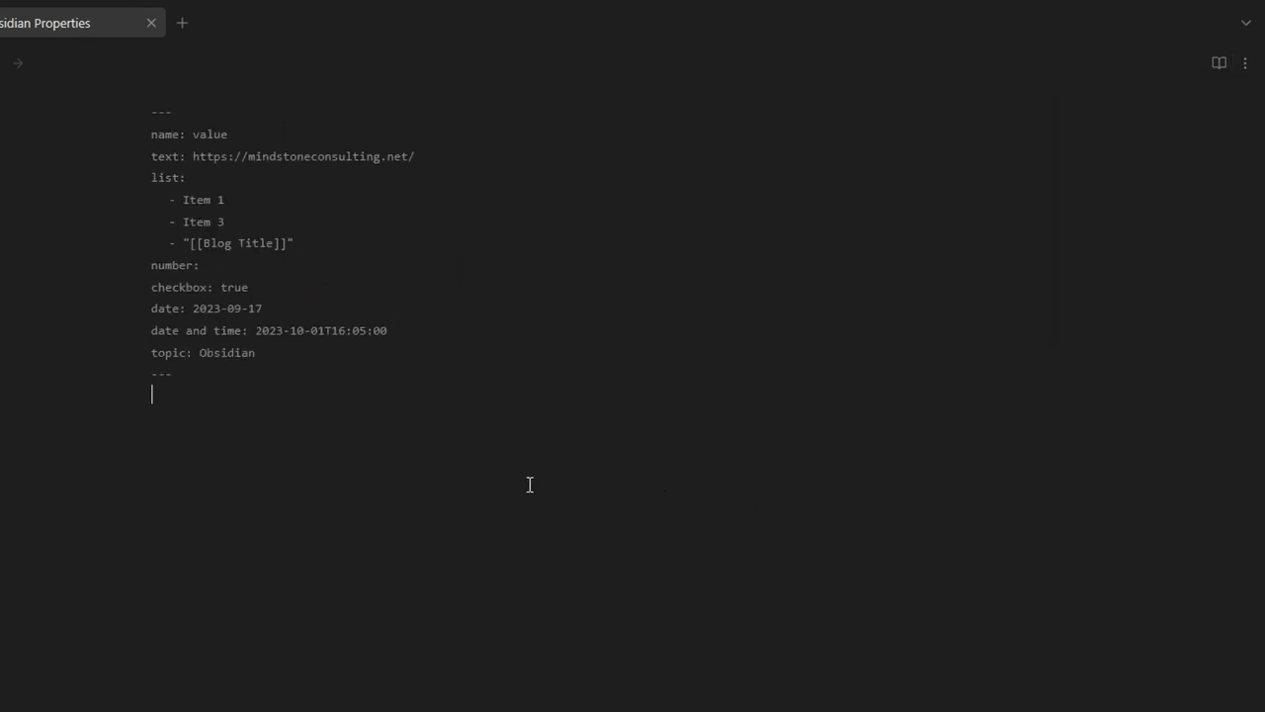